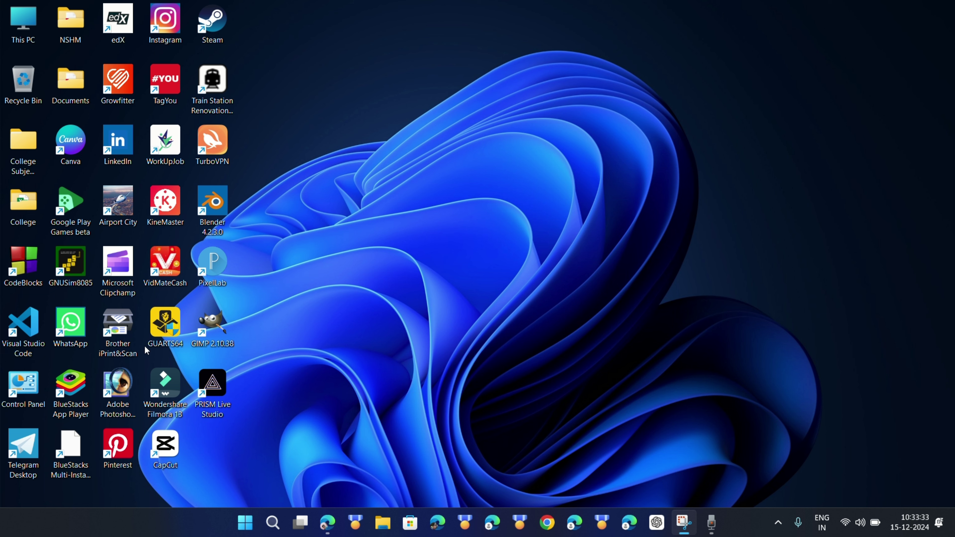
Step: Launch Adobe Photoshop, create a white RGB document from the A4 preset at 300 pixels/inch, and maximize its window
left_click(117, 387)
double_click(117, 387)
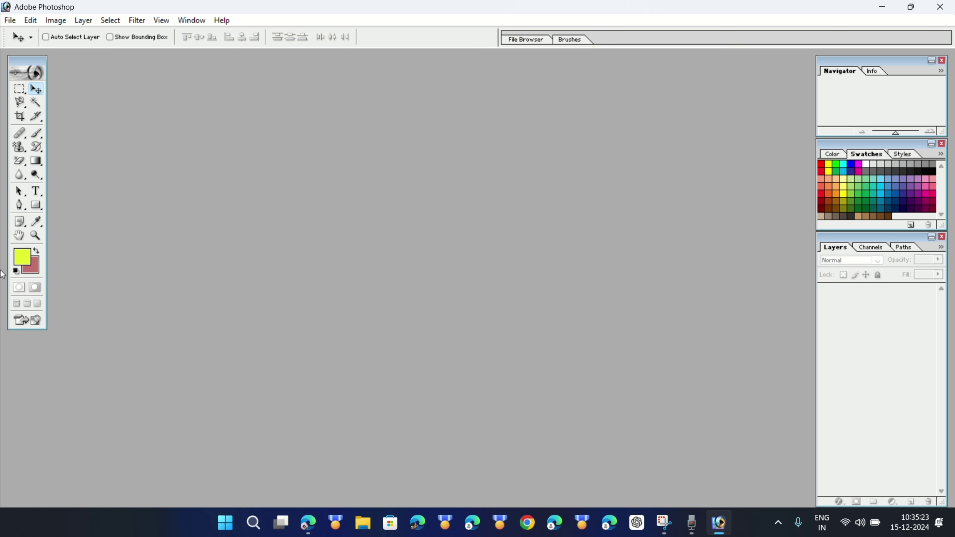
left_click(11, 21)
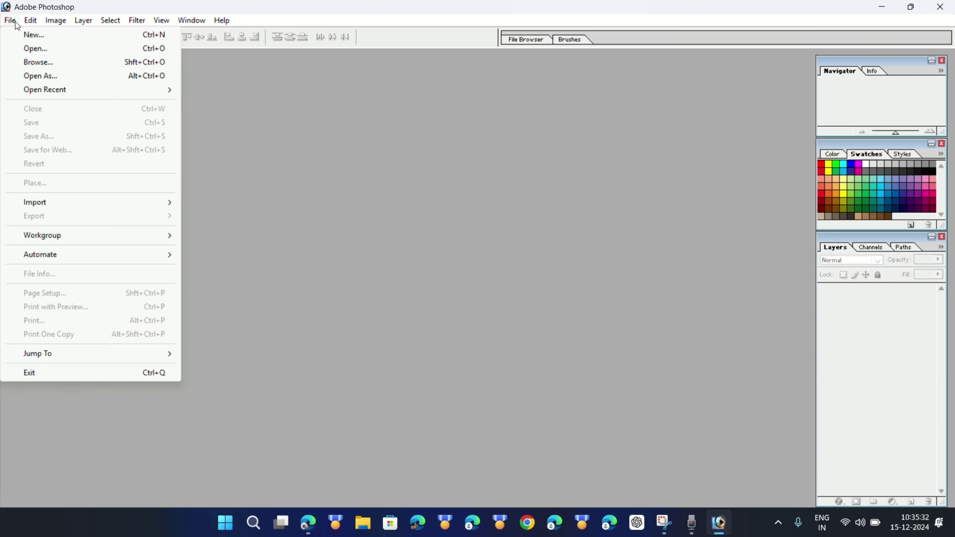
left_click(13, 36)
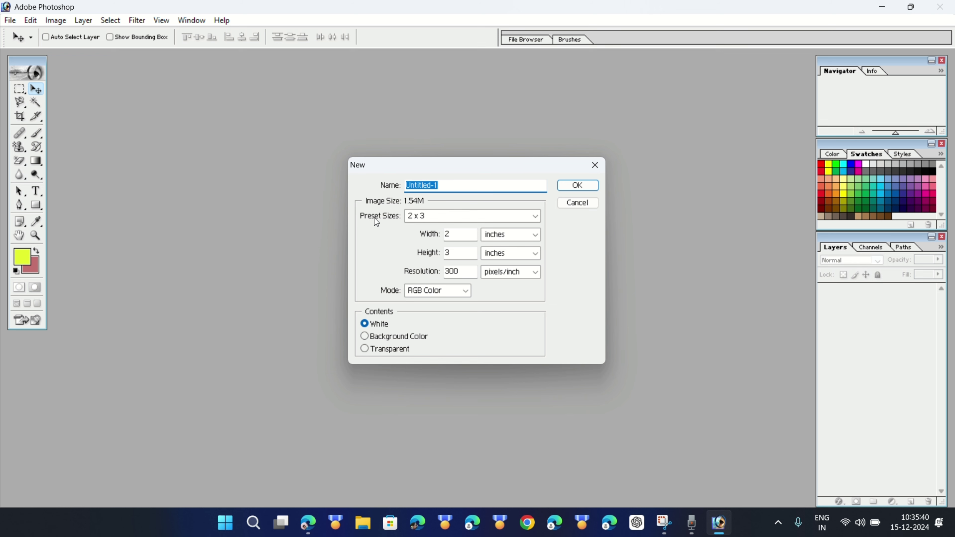
left_click(536, 218)
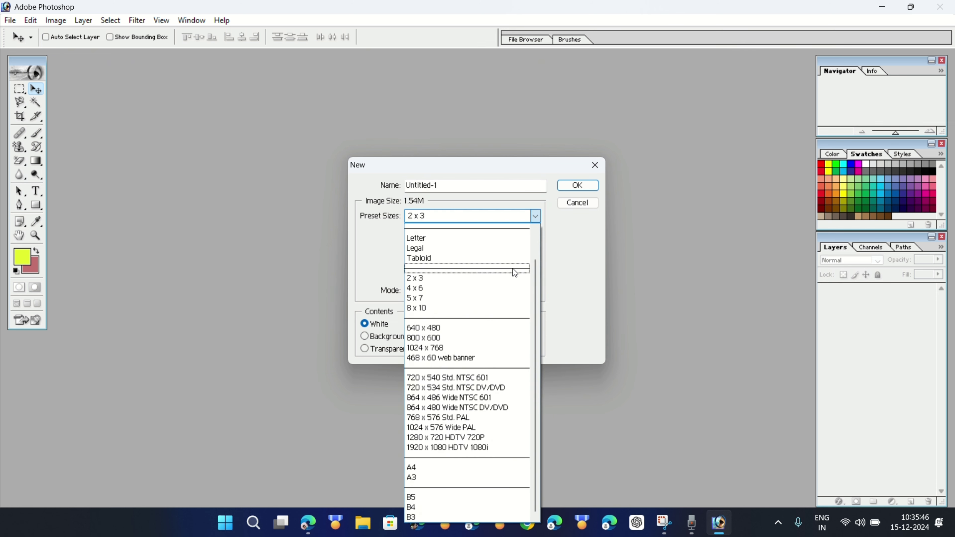
left_click(425, 470)
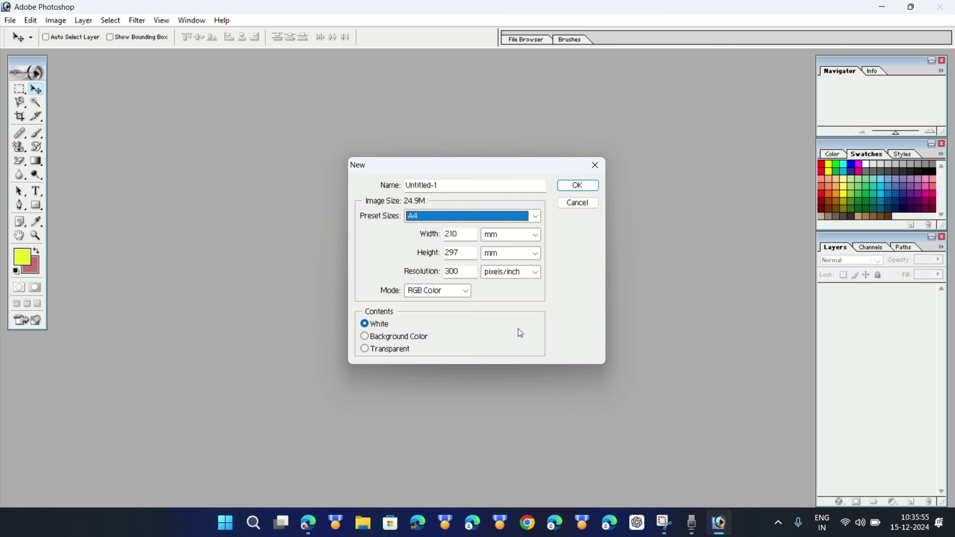
left_click(586, 186)
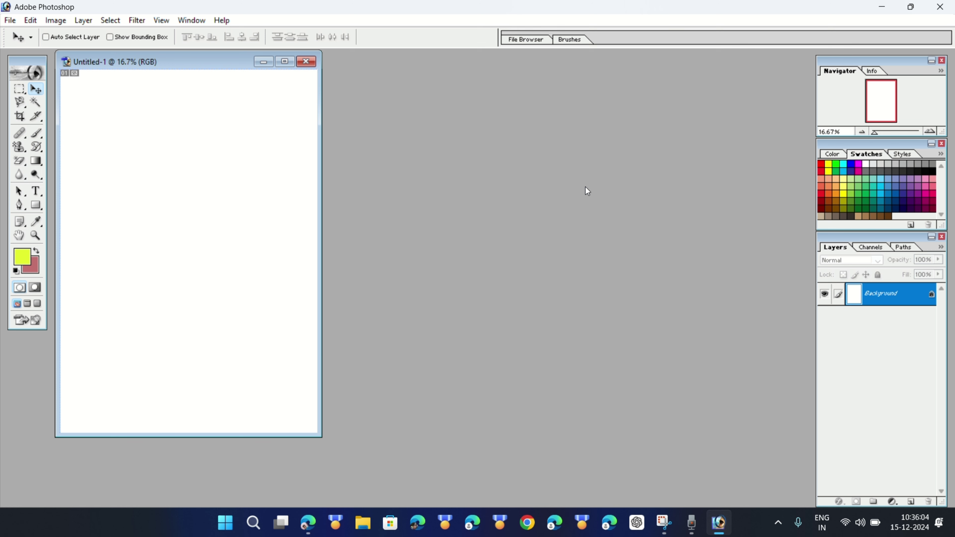
left_click(287, 63)
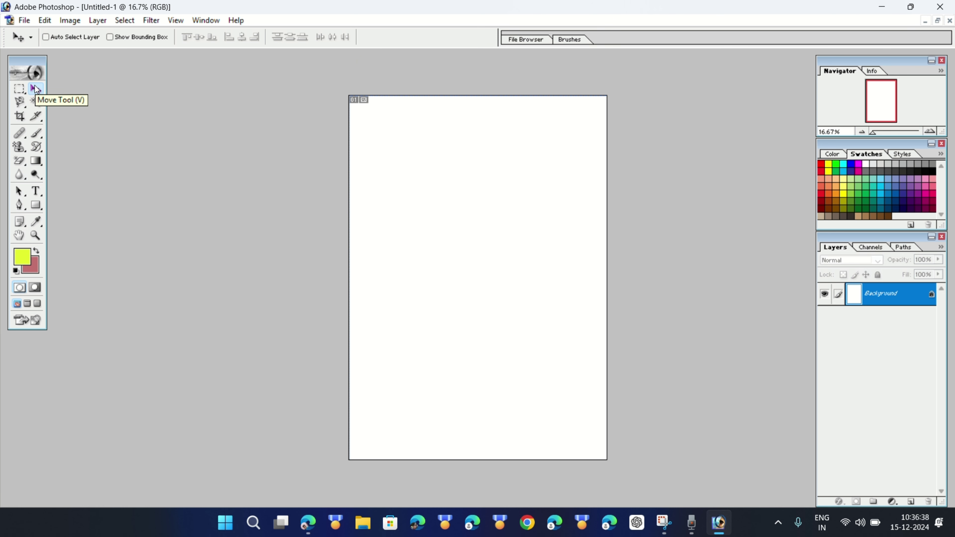
Step: Draw a wide yellow-green ellipse with the Ellipse Tool across the upper half of the page, extending past both side edges
left_click(36, 206)
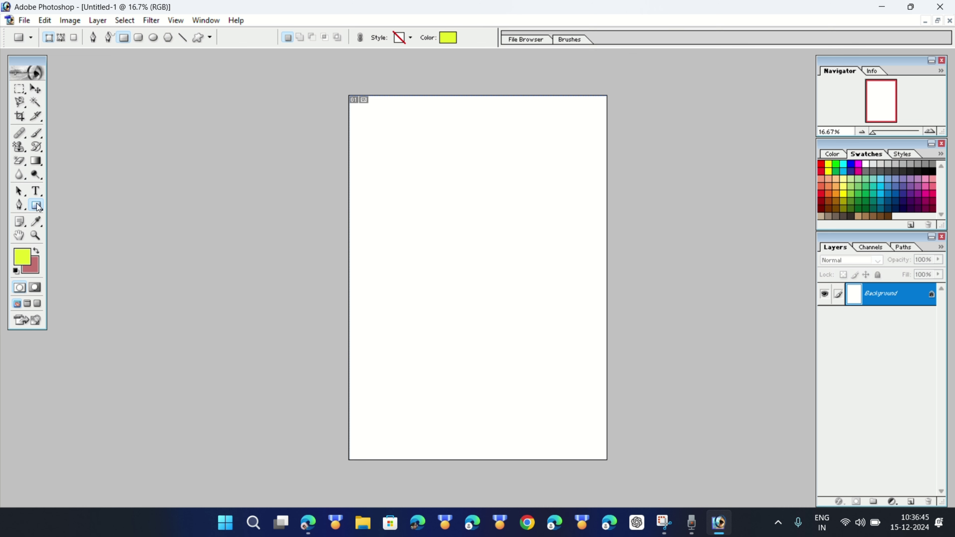
left_click(39, 207)
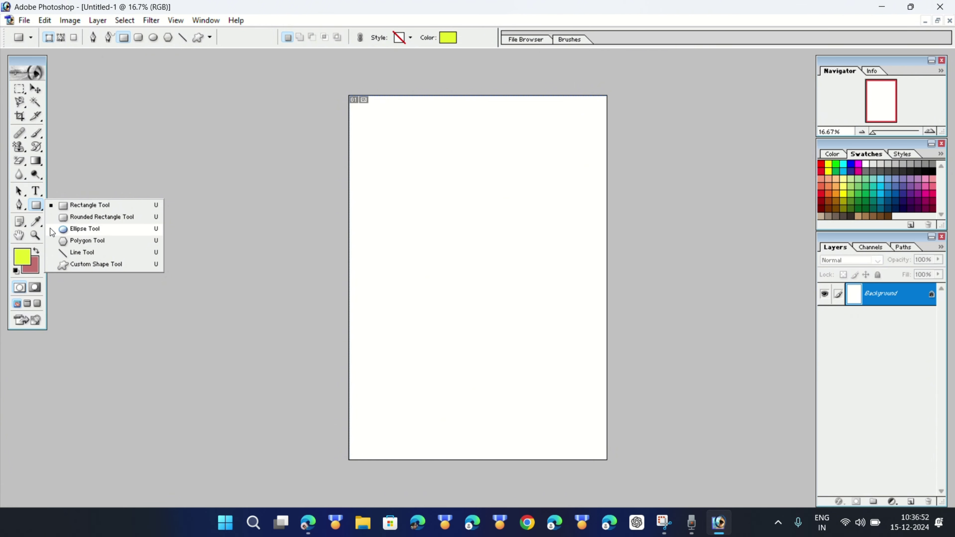
left_click(69, 232)
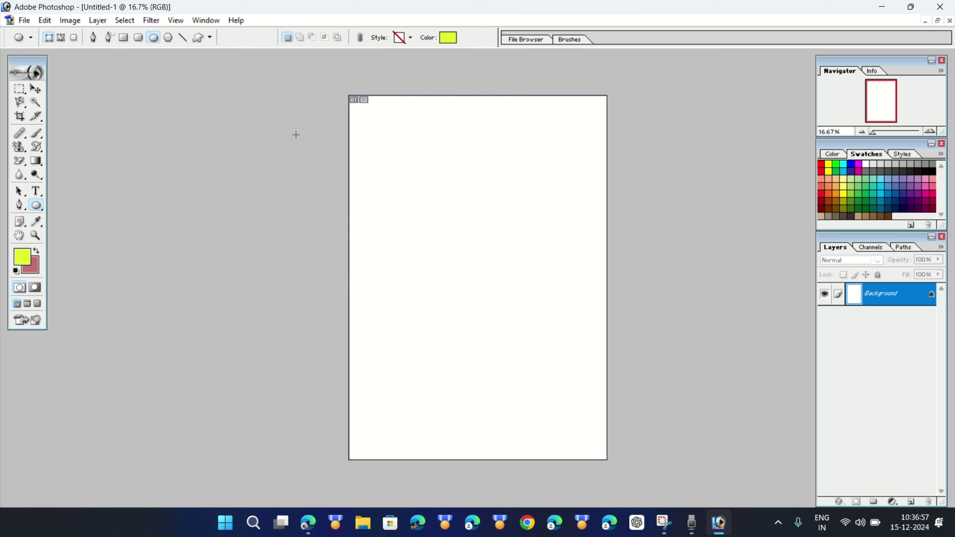
left_click_drag(296, 135, 622, 312)
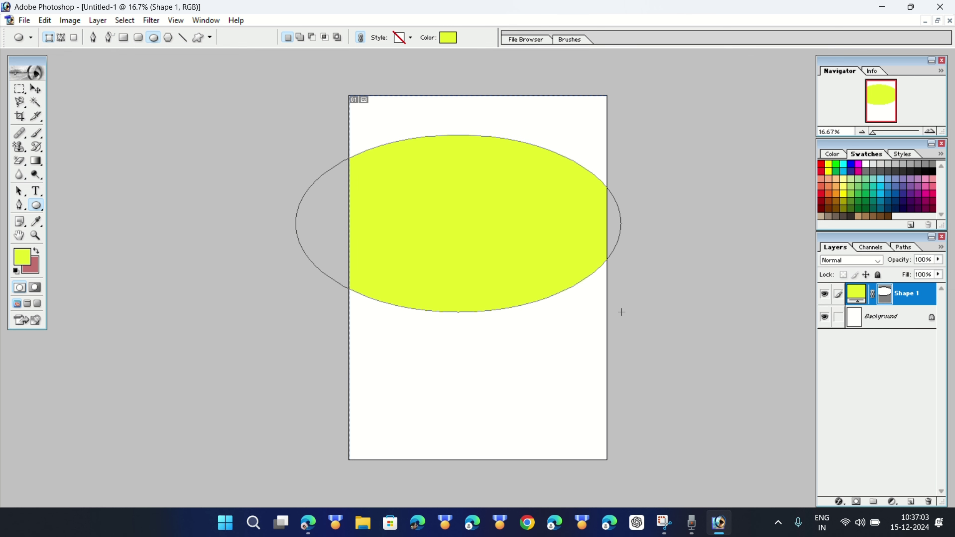
Step: Transform the ellipse to about 113.9% scale and -14° rotation, centred on the page's top edge at about X 868.5 px, Y 0
left_click(37, 90)
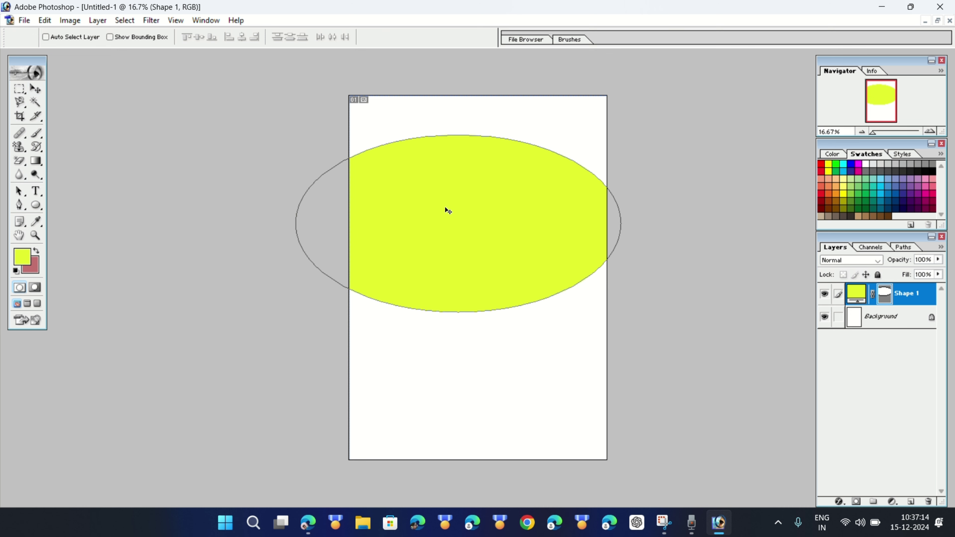
key("ctrl+t")
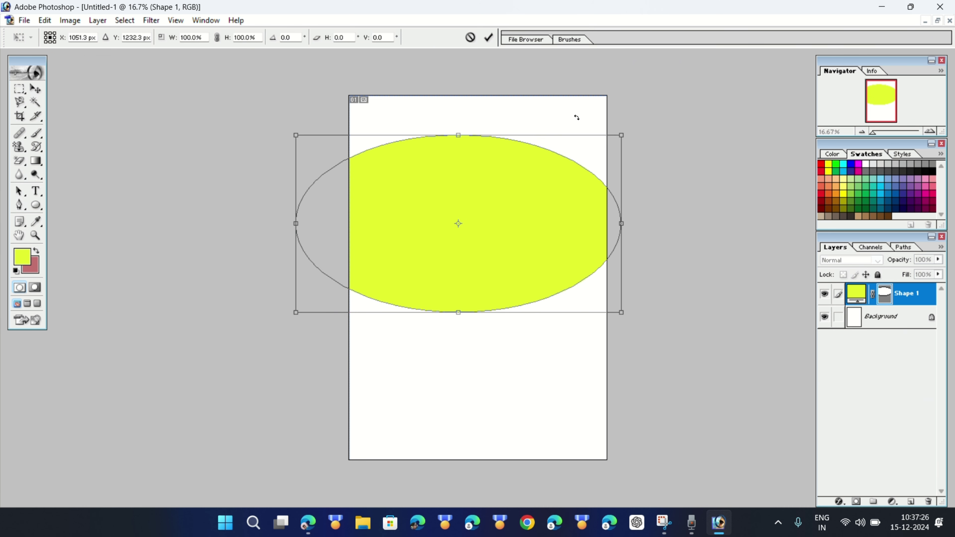
left_click_drag(577, 117, 526, 96)
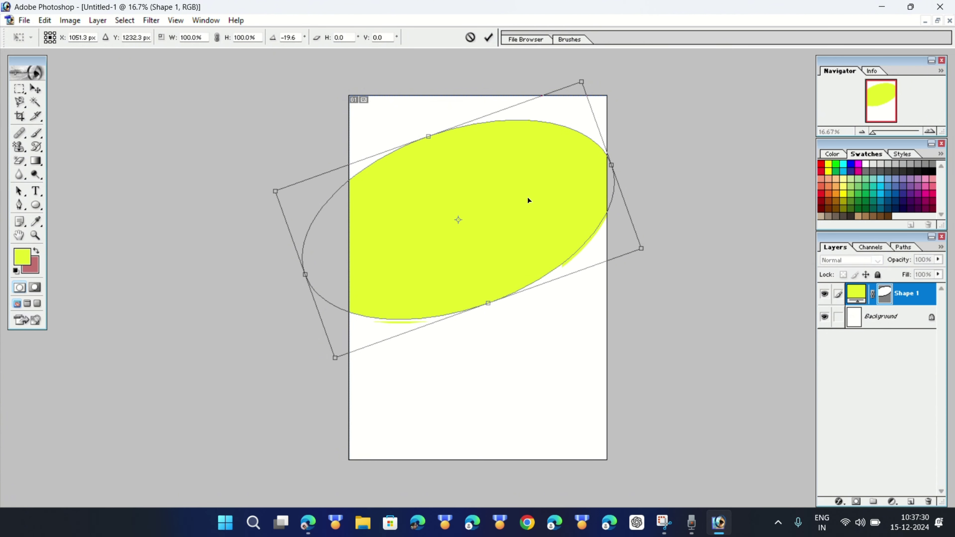
left_click_drag(528, 198, 501, 134)
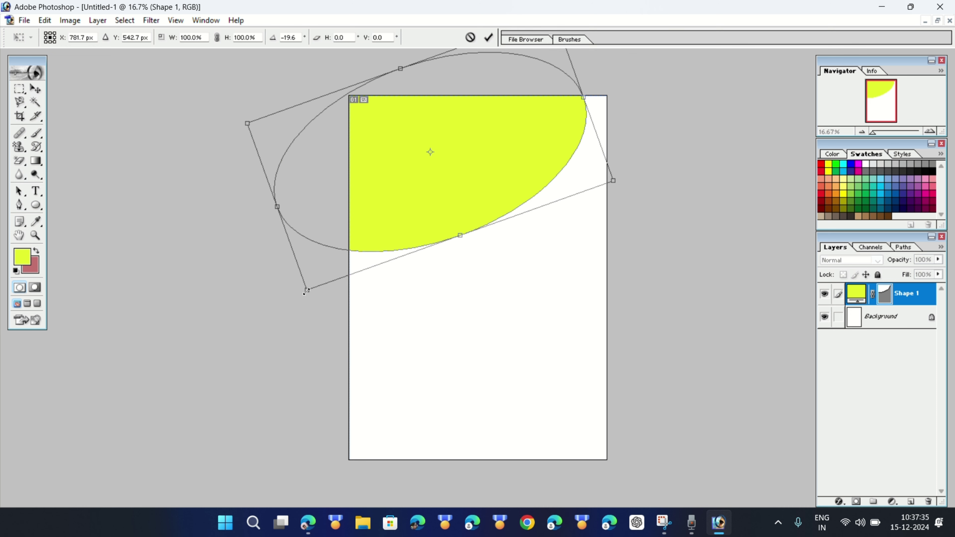
left_click_drag(306, 291, 270, 329)
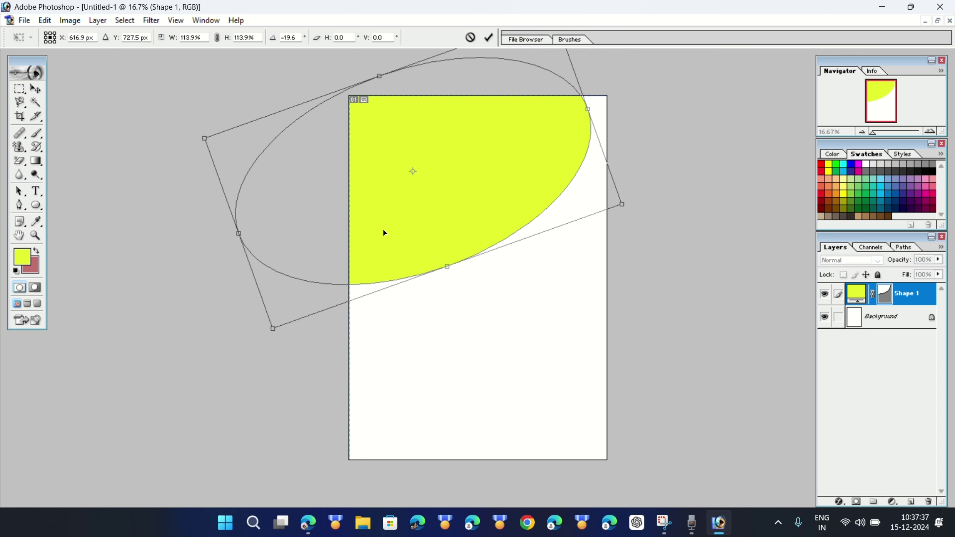
left_click_drag(383, 229, 410, 182)
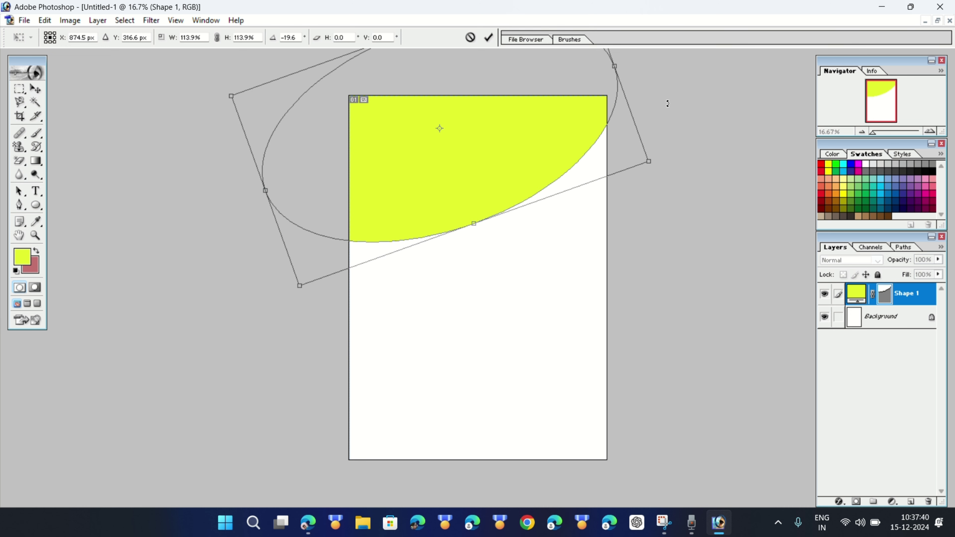
left_click_drag(672, 100, 673, 124)
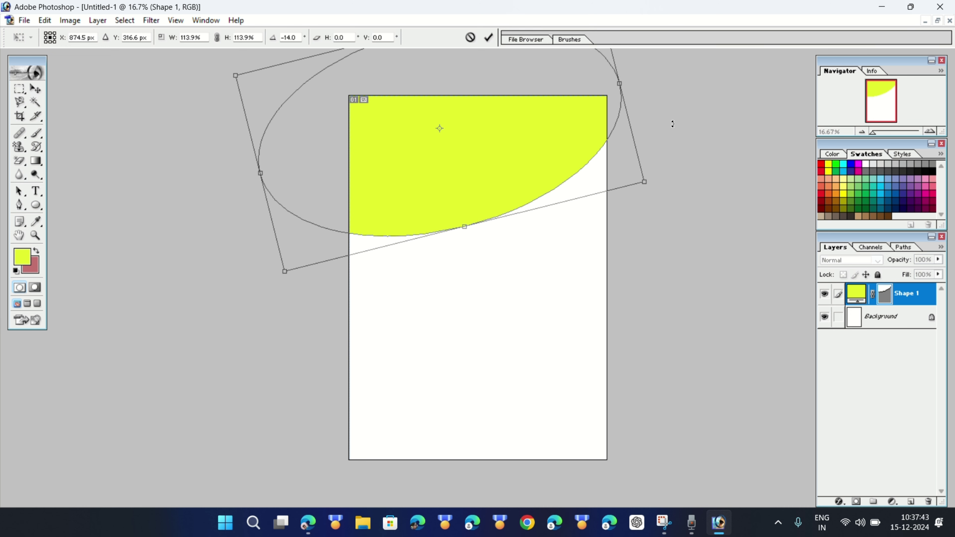
left_click_drag(482, 185, 482, 158)
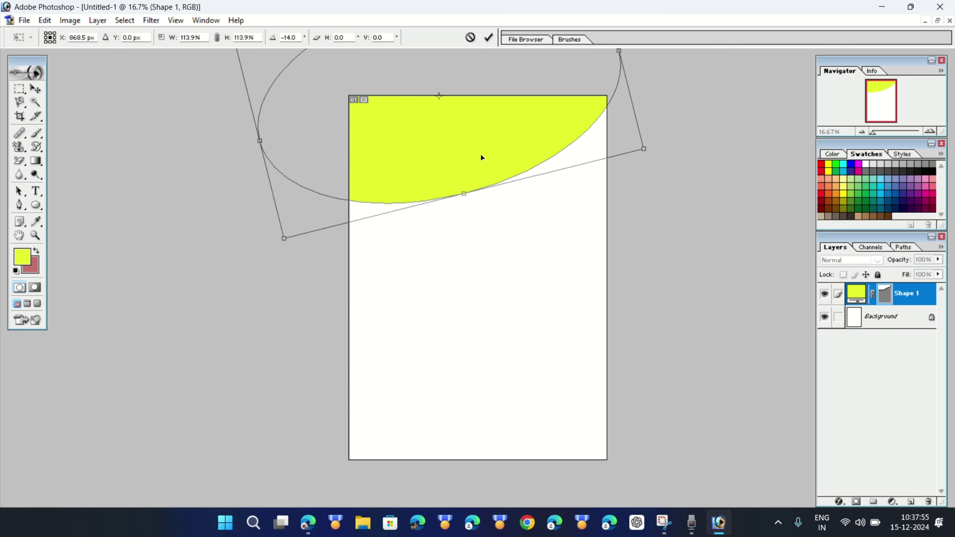
key("Return")
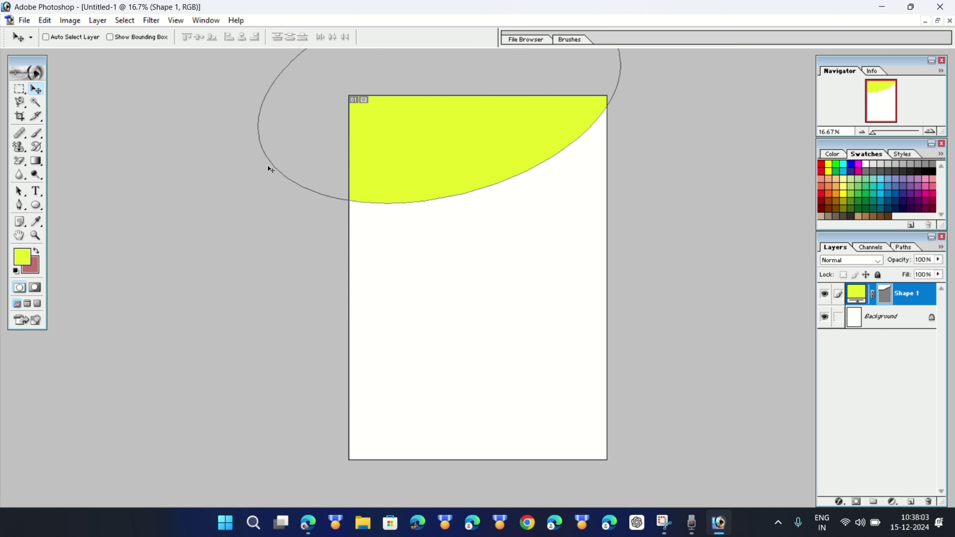
Step: Set the foreground colour to orange FF7200 and apply the same orange as the ellipse shape's fill
left_click(21, 259)
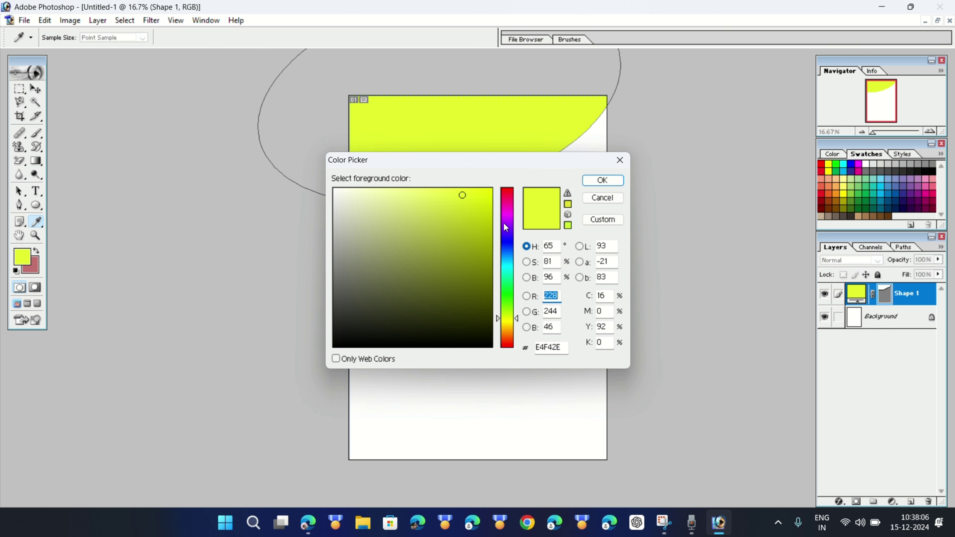
left_click(511, 335)
left_click(491, 191)
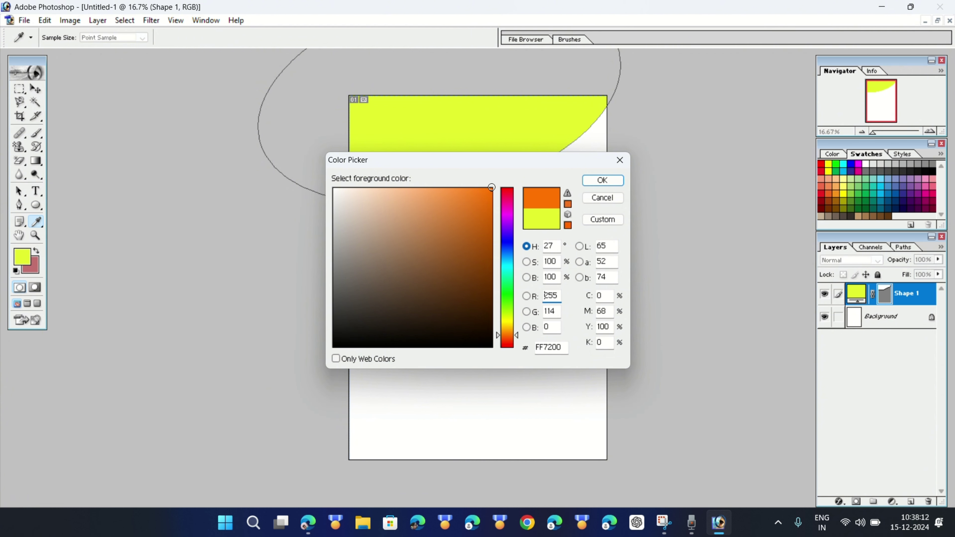
left_click(607, 180)
key("v")
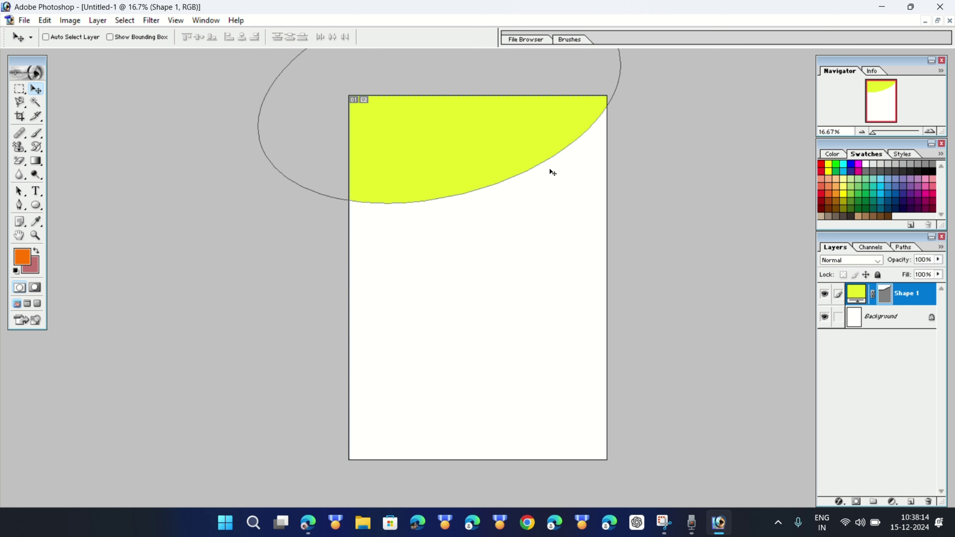
double_click(854, 296)
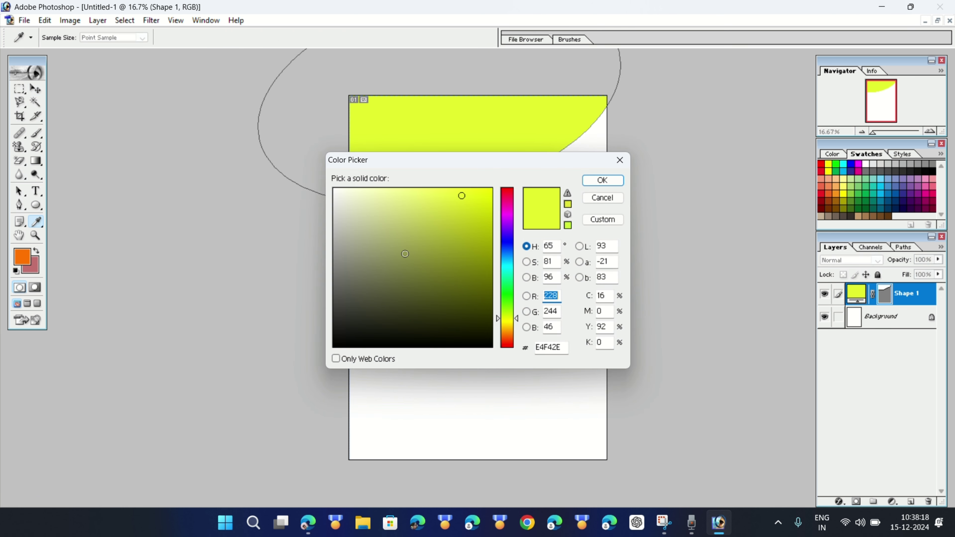
left_click(26, 262)
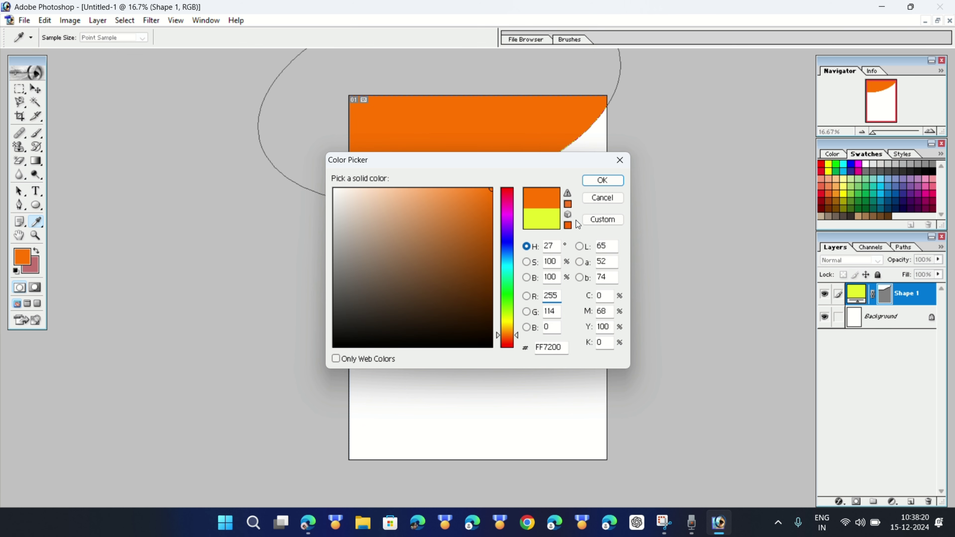
left_click(602, 180)
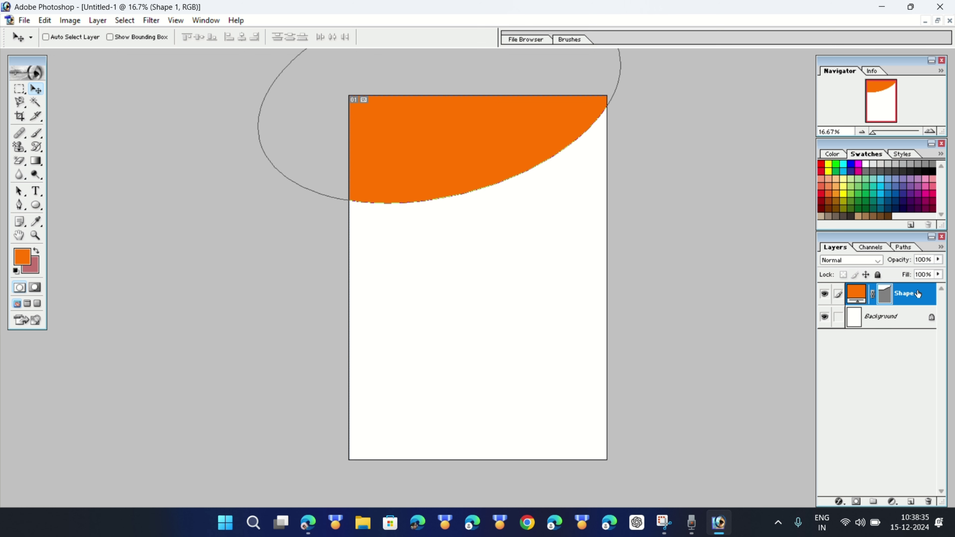
Step: Duplicate the orange ellipse layer and change the copy's fill to near-black 030100
key("ctrl+j")
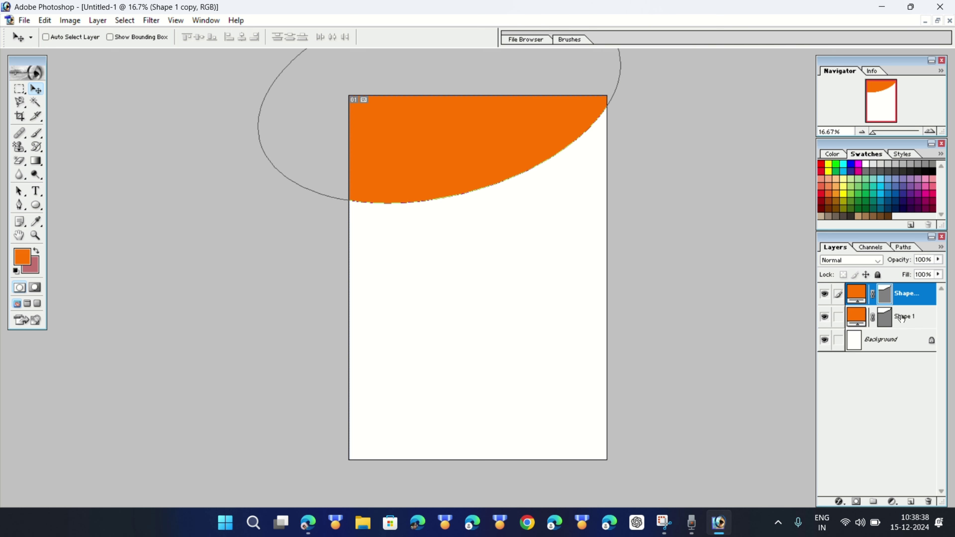
double_click(899, 301)
left_click(858, 298)
double_click(858, 298)
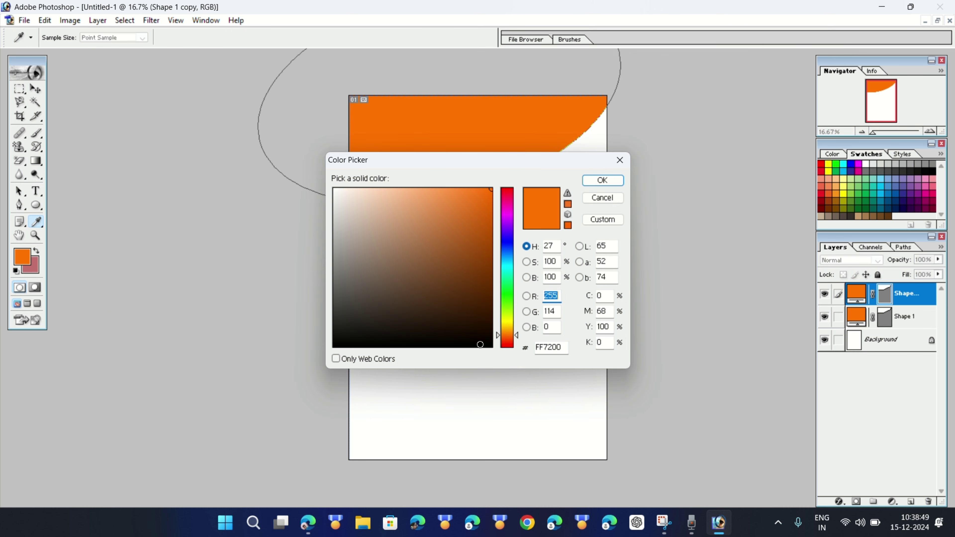
left_click(483, 345)
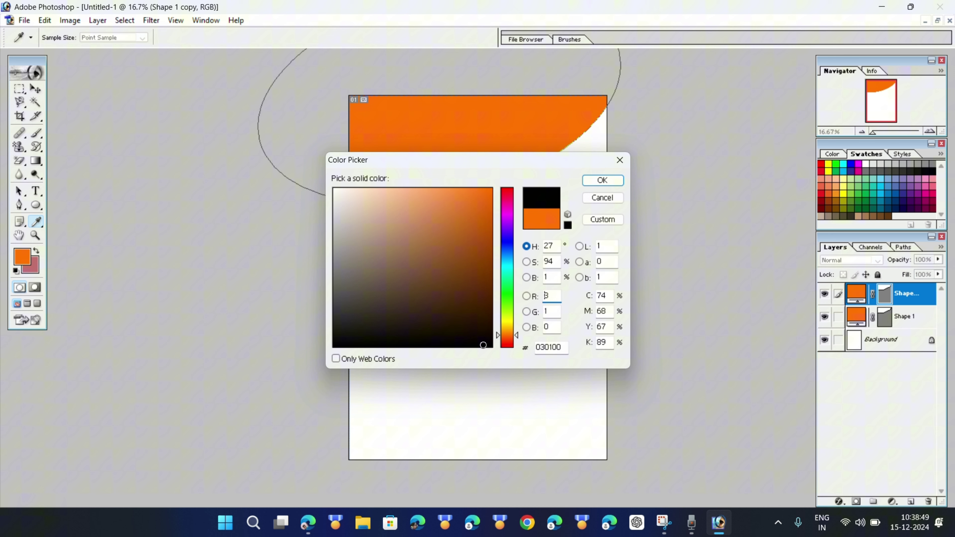
left_click(604, 181)
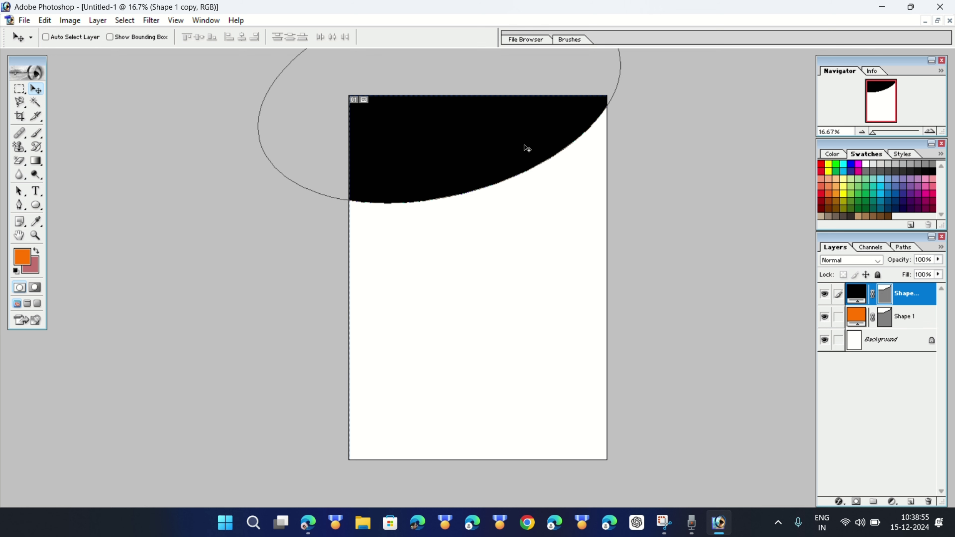
Step: Move the black ellipse slightly upward and rotate it about 1.3°, leaving a thin orange rim along its lower curve
left_click_drag(528, 149, 527, 143)
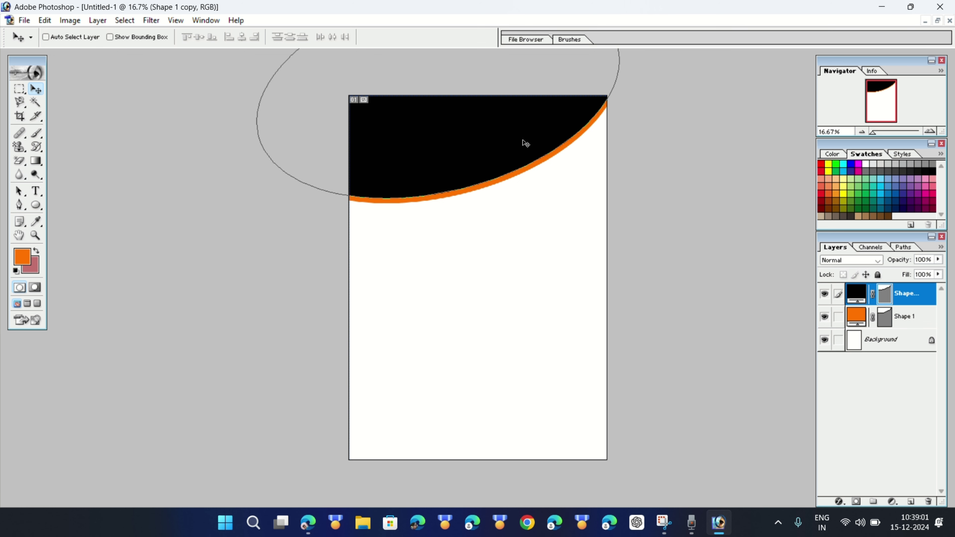
key("ctrl+t")
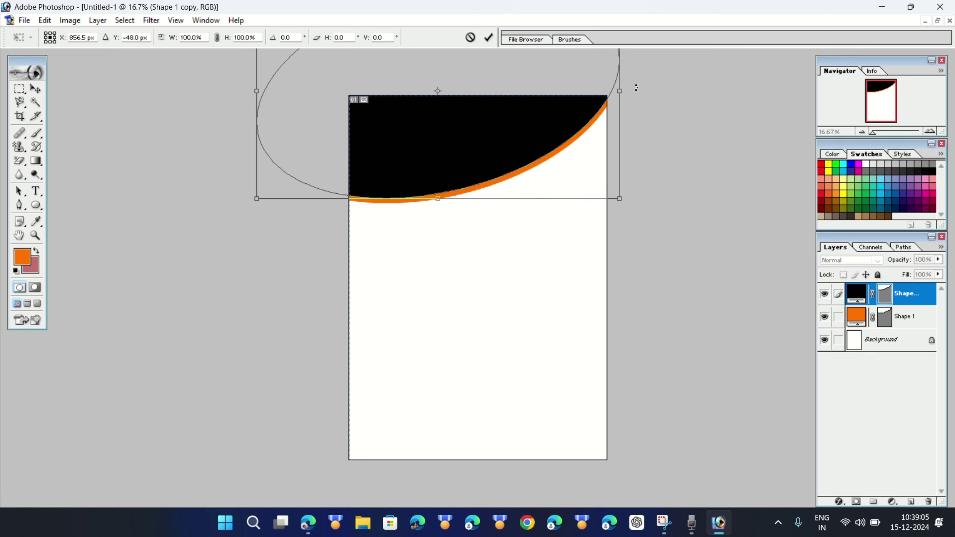
left_click_drag(636, 88, 637, 91)
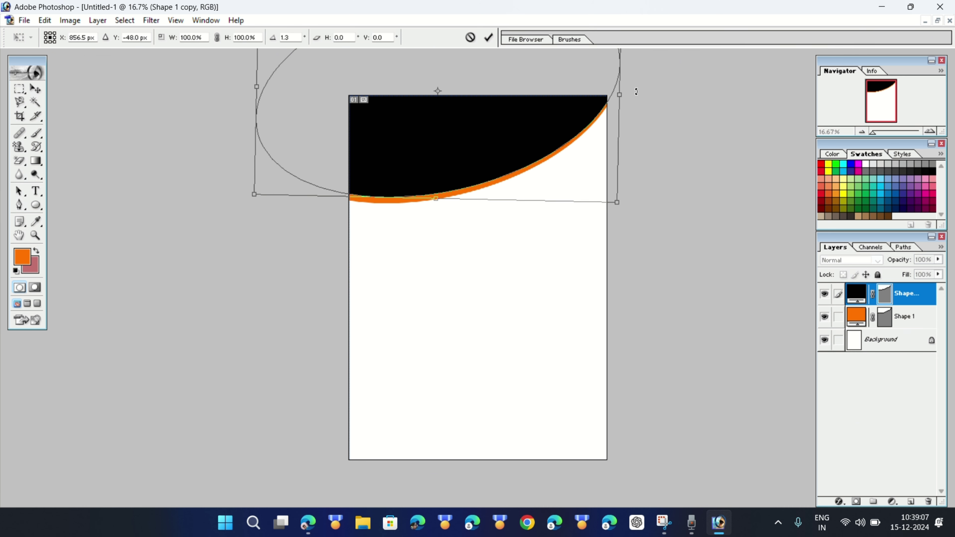
key("Return")
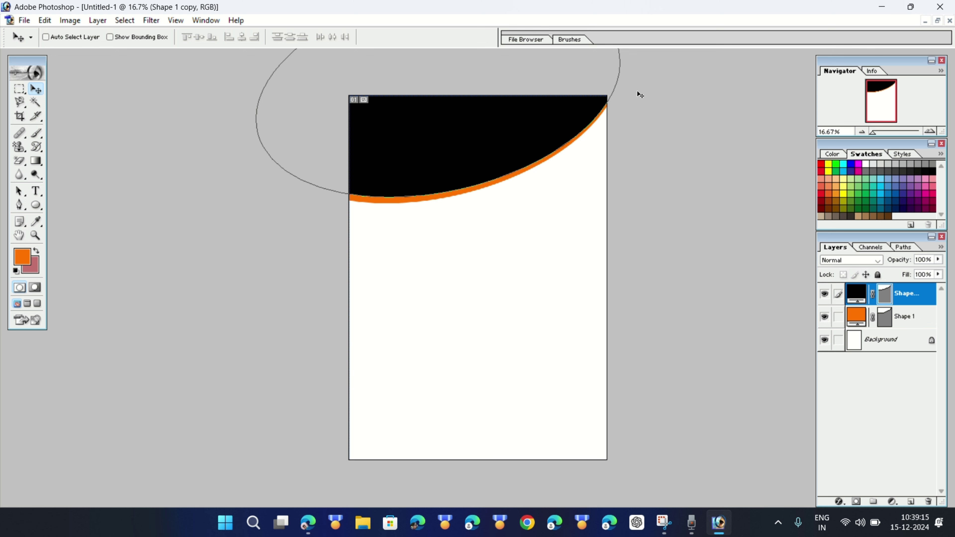
Step: Duplicate the black ellipse layer and change the copy's fill to white FFFFFF
key("ctrl+j")
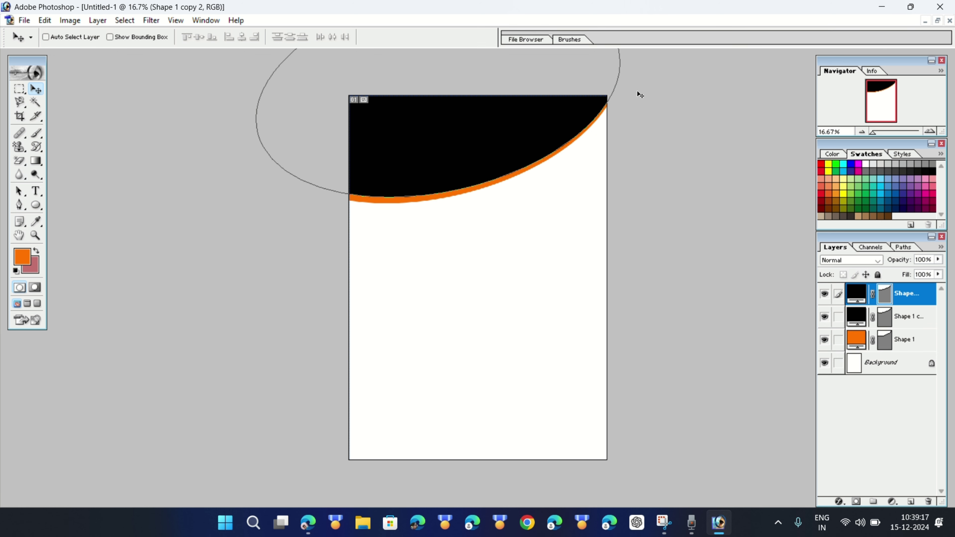
double_click(856, 298)
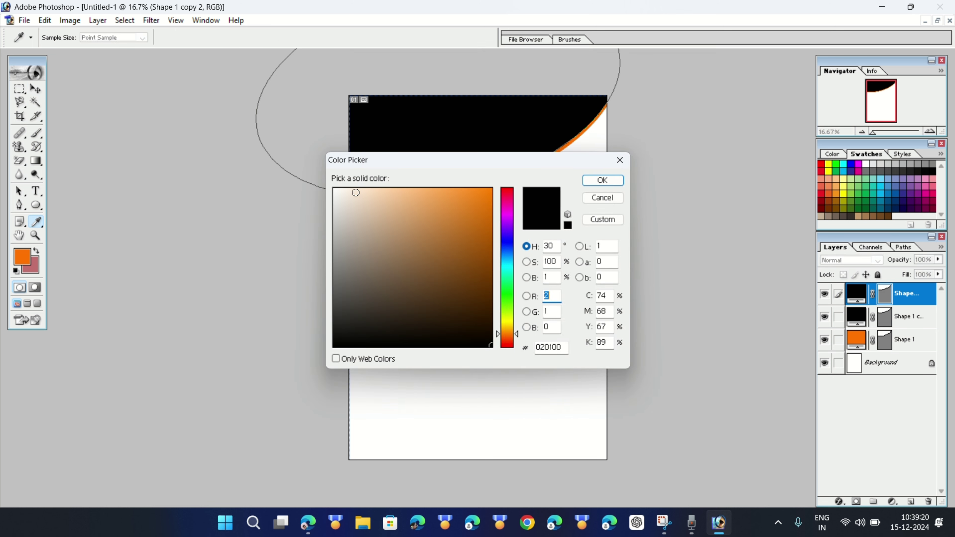
left_click(350, 193)
left_click_drag(350, 193, 326, 179)
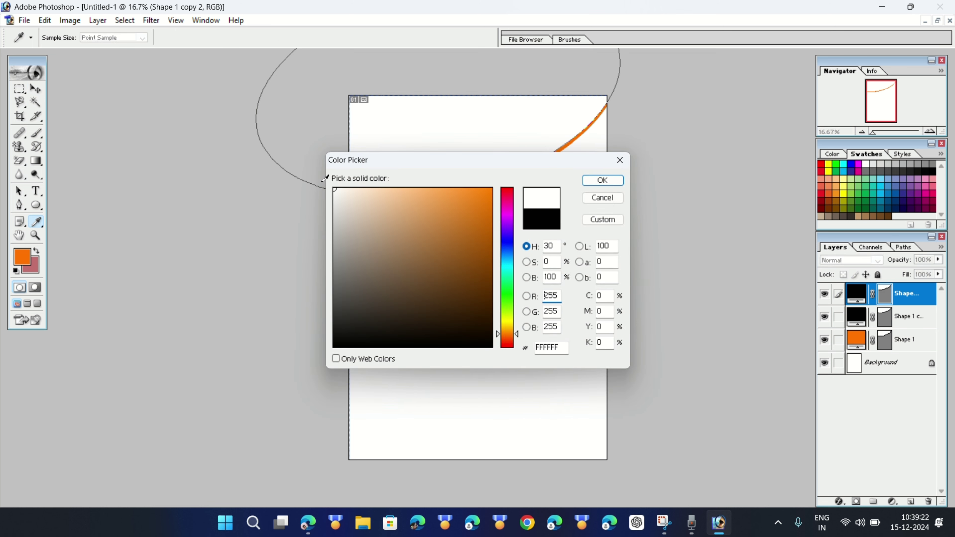
left_click(613, 181)
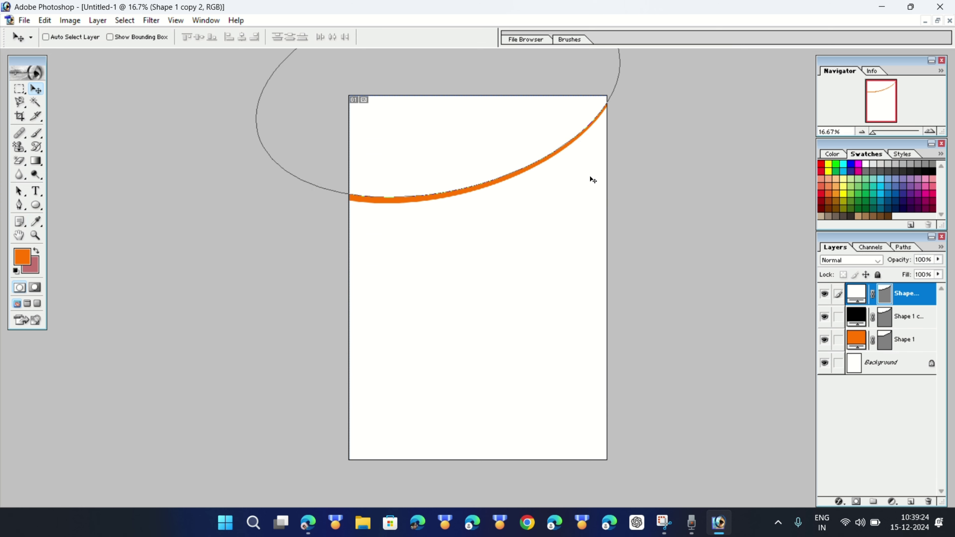
Step: Move the white ellipse slightly up and rotate it slightly clockwise, leaving a thin black band above the orange rim
left_click_drag(467, 156, 466, 152)
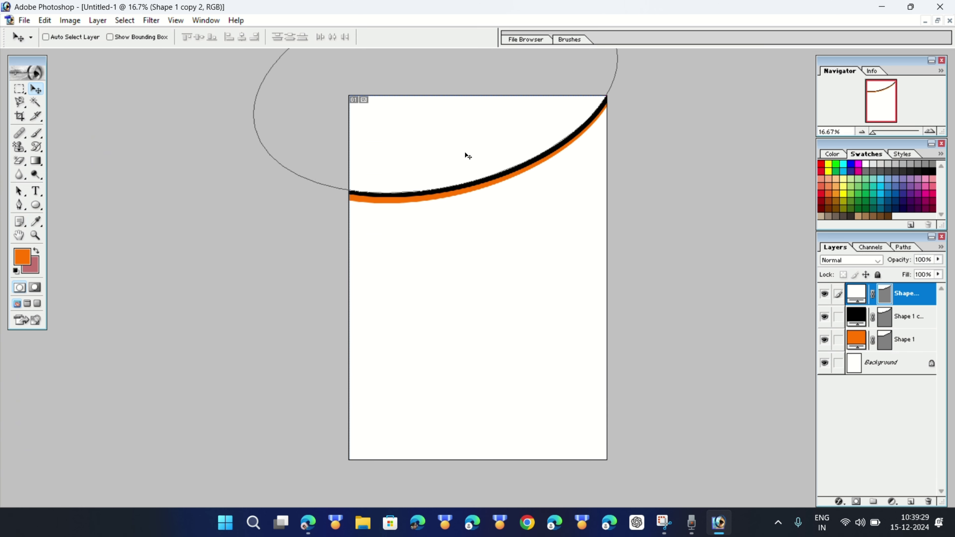
key("space")
key("ctrl+t")
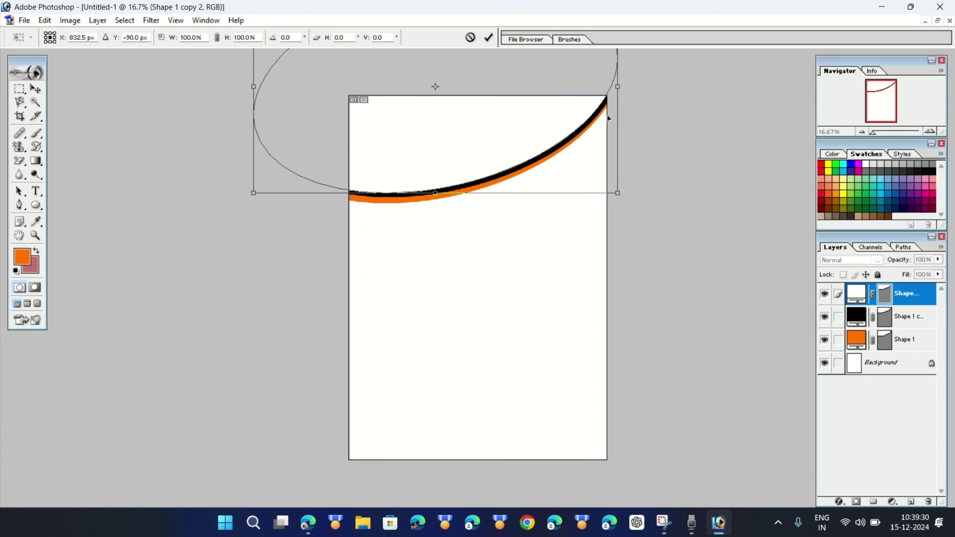
left_click_drag(650, 107, 650, 109)
key("Return")
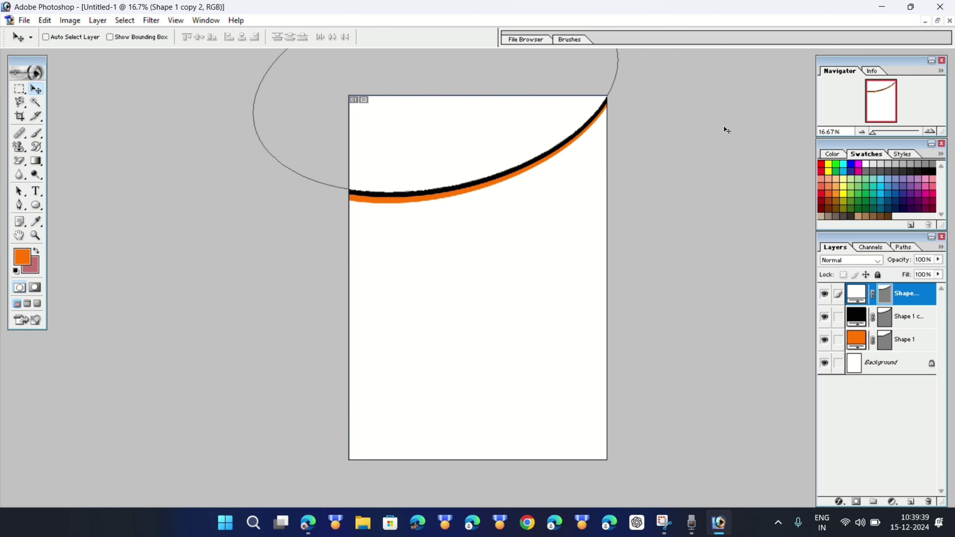
Step: Put the page in a floating window and open the image "apj kalam National Space Society" from the Saved Pictures folder
left_click(939, 20)
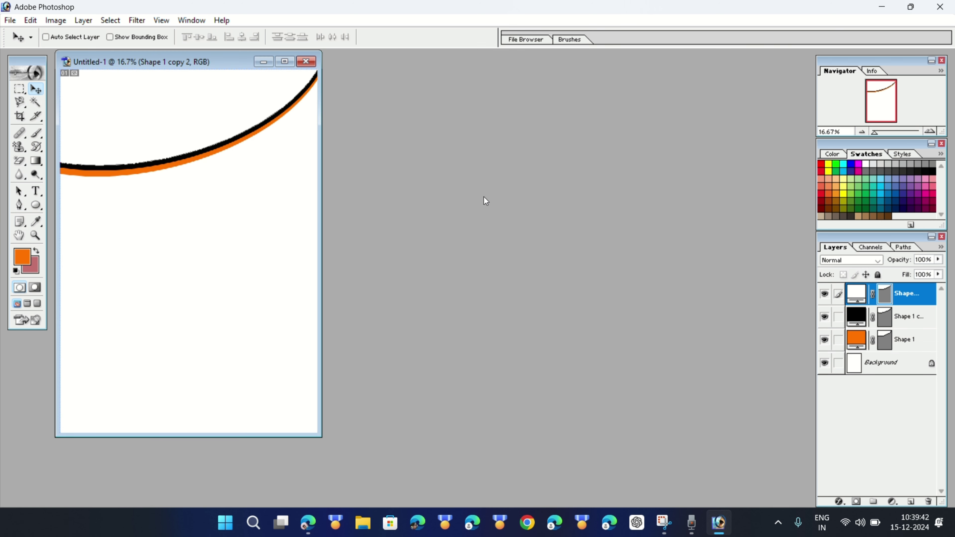
double_click(484, 198)
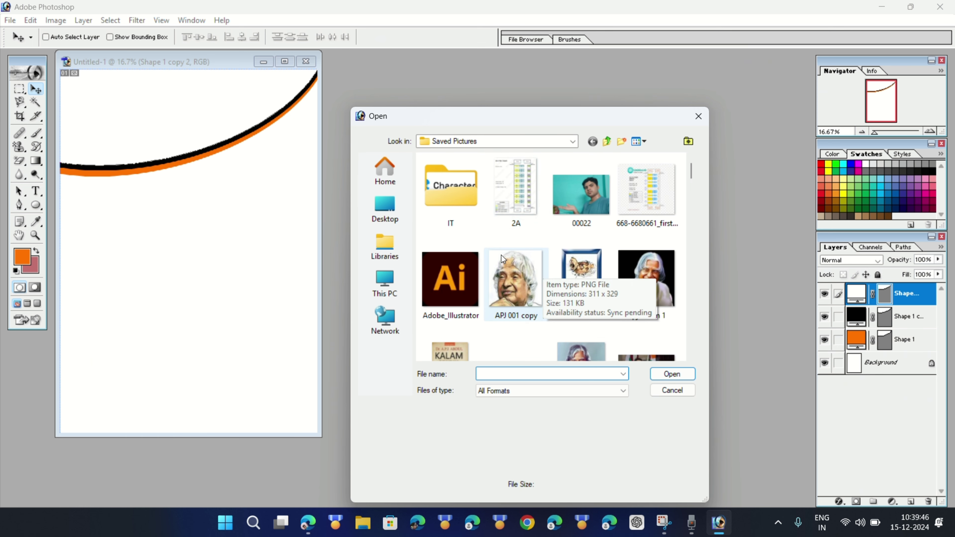
scroll(501, 257, "down", 5)
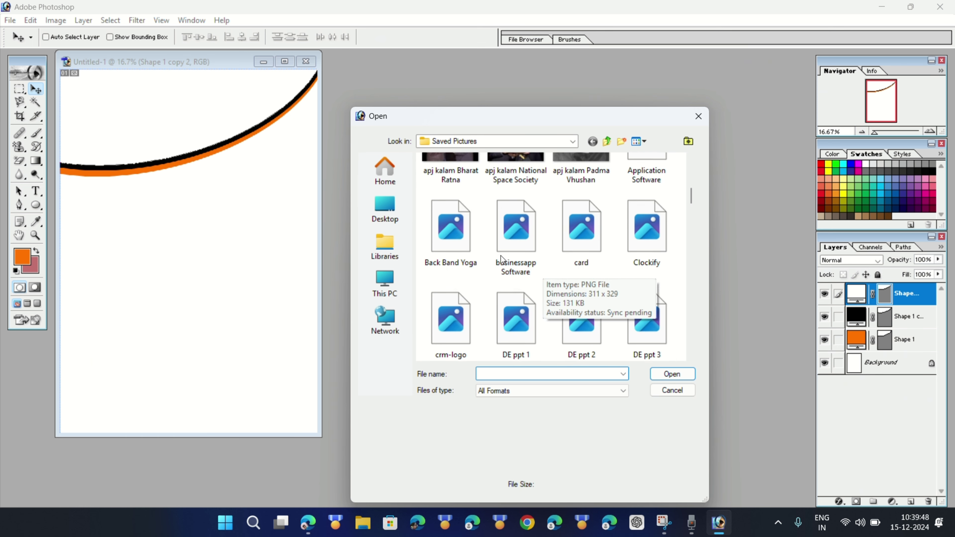
scroll(501, 258, "up", 2)
scroll(501, 258, "down", 5)
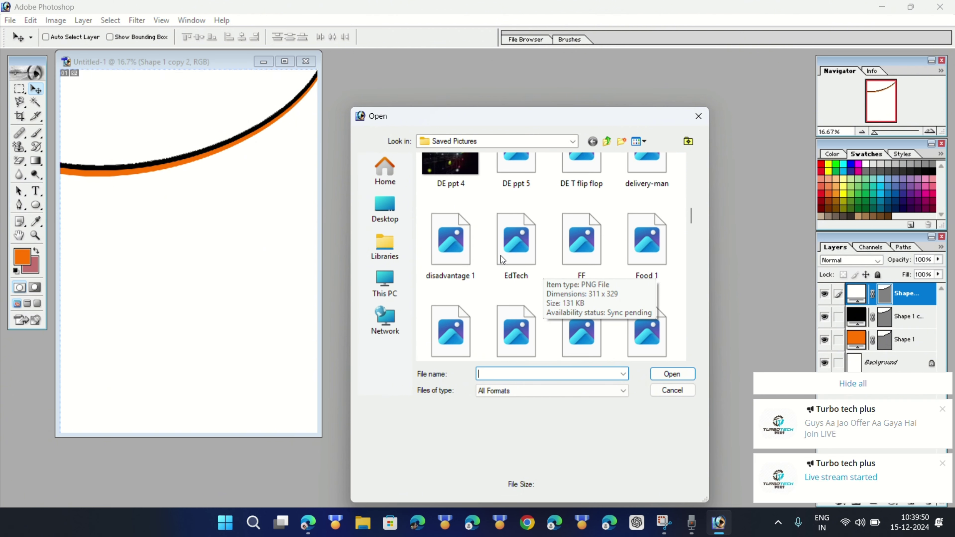
scroll(502, 258, "down", 2)
left_click(820, 387)
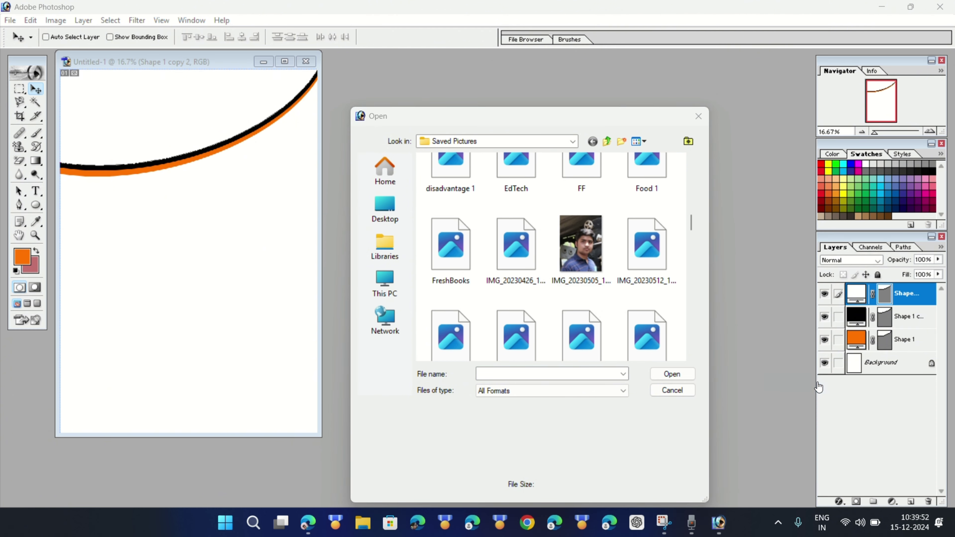
scroll(600, 281, "down", 5)
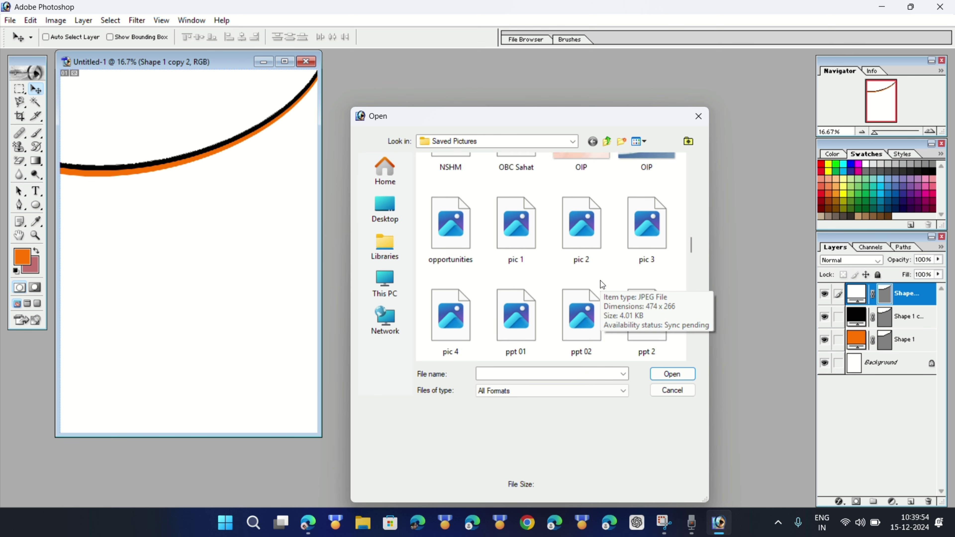
scroll(602, 284, "down", 4)
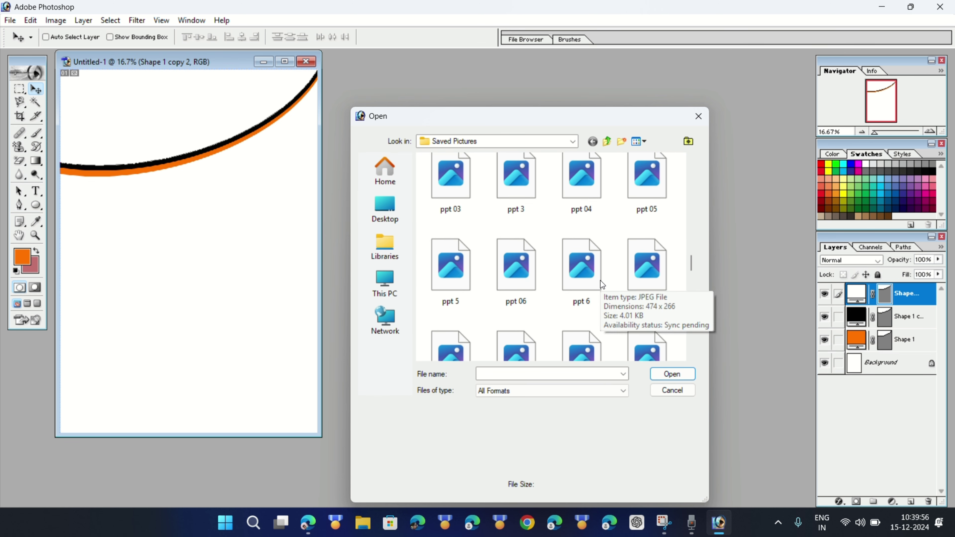
scroll(600, 281, "up", 5)
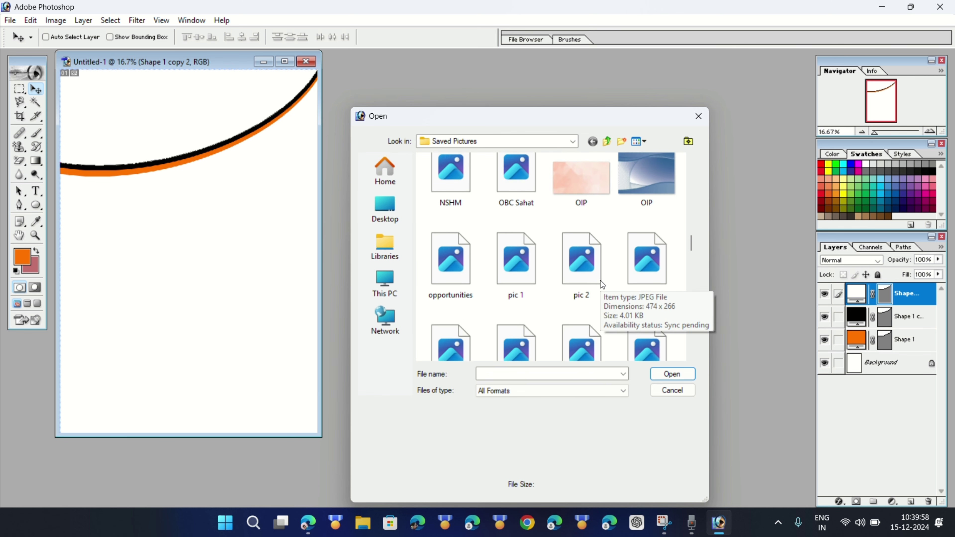
scroll(601, 284, "up", 10)
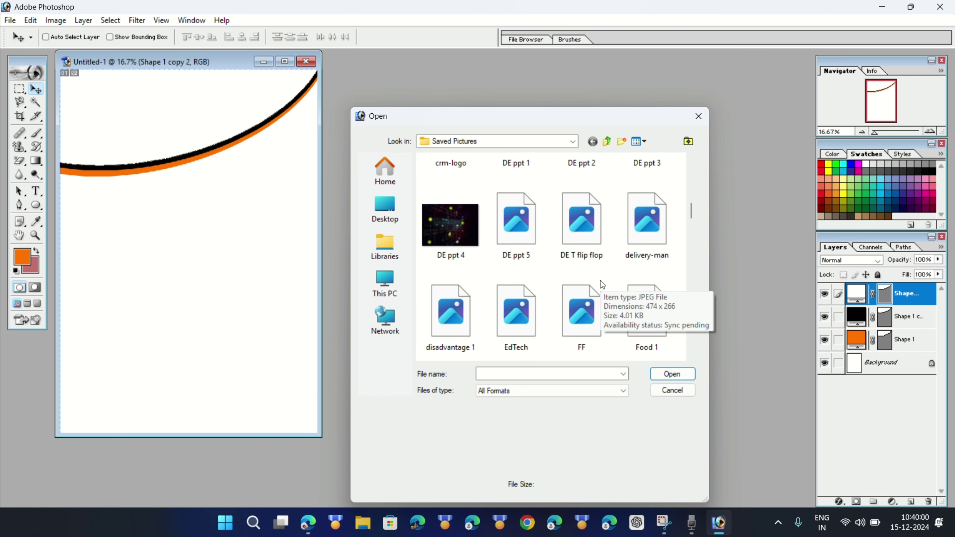
scroll(602, 284, "up", 2)
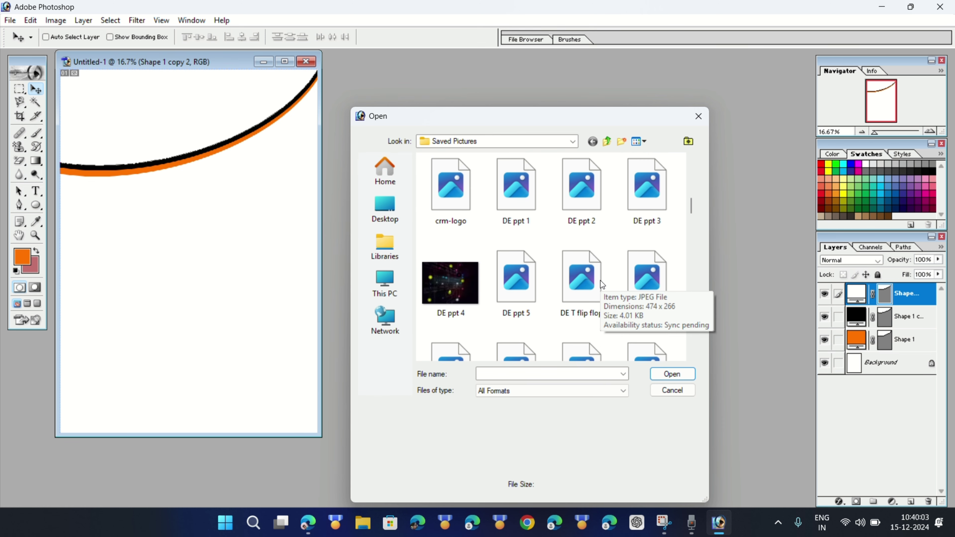
scroll(511, 248, "up", 1)
scroll(509, 244, "up", 3)
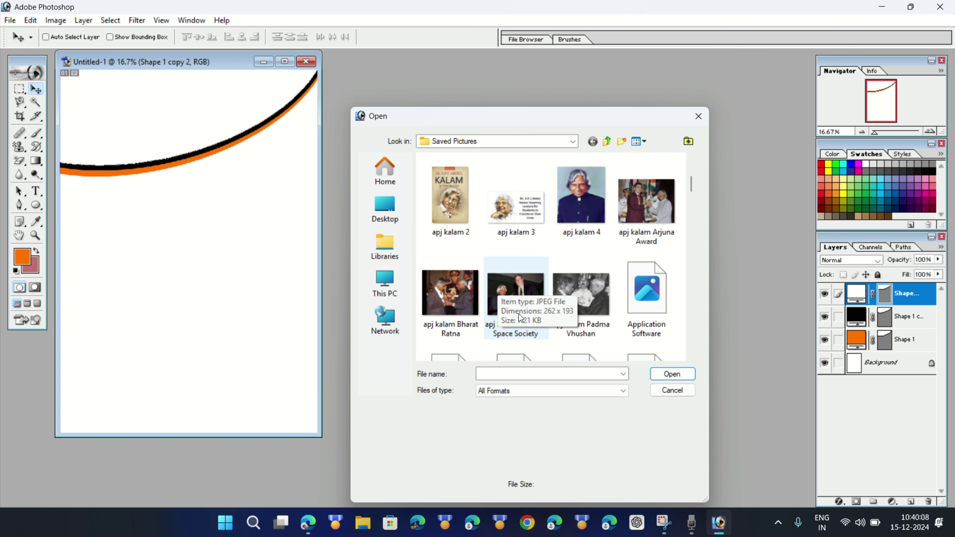
double_click(513, 290)
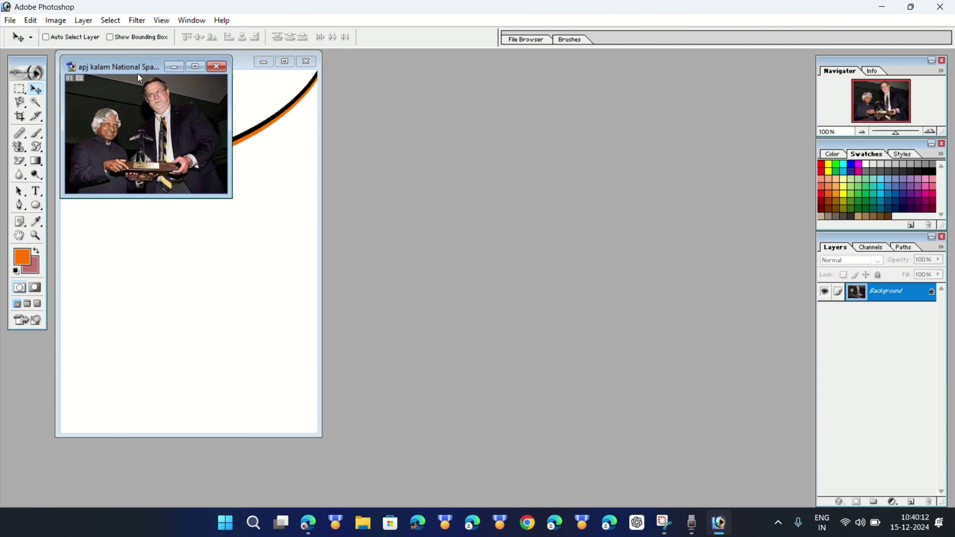
Step: Copy the opened photo onto the page as a new layer, close the photo file and maximize the page document
left_click_drag(115, 66, 517, 147)
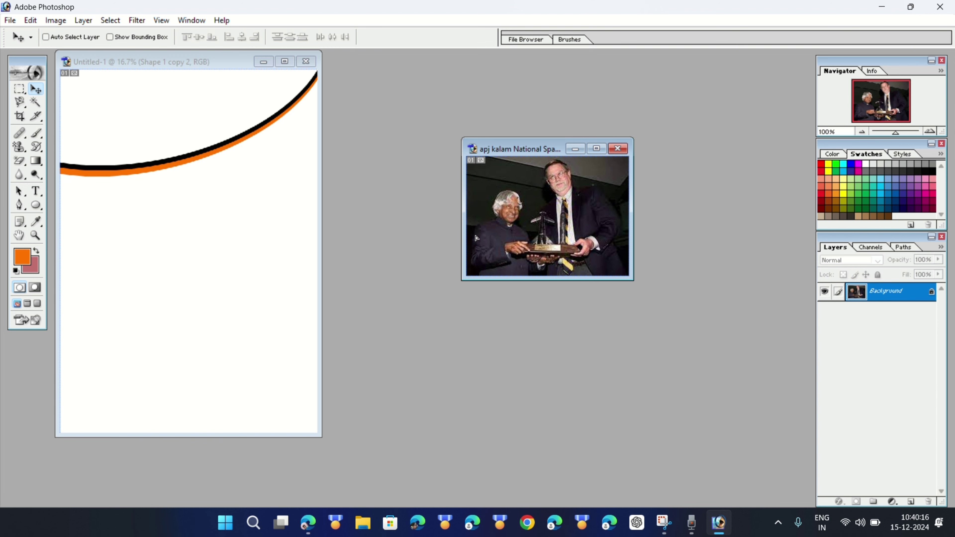
left_click_drag(545, 211, 207, 246)
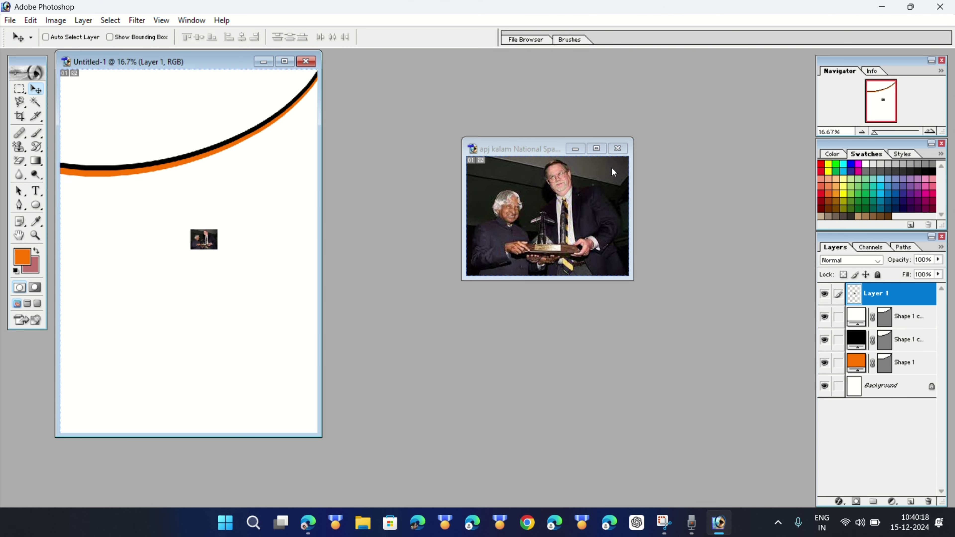
left_click(618, 150)
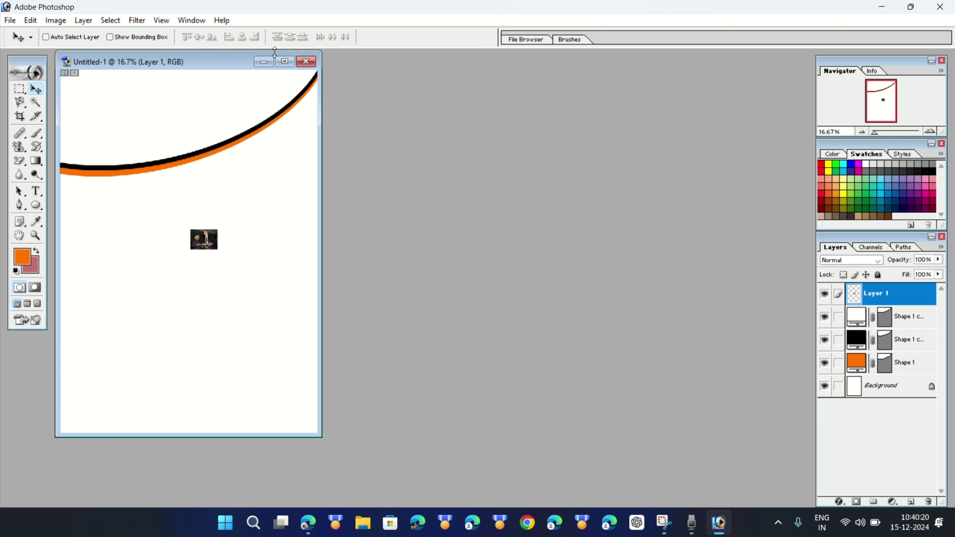
left_click(283, 61)
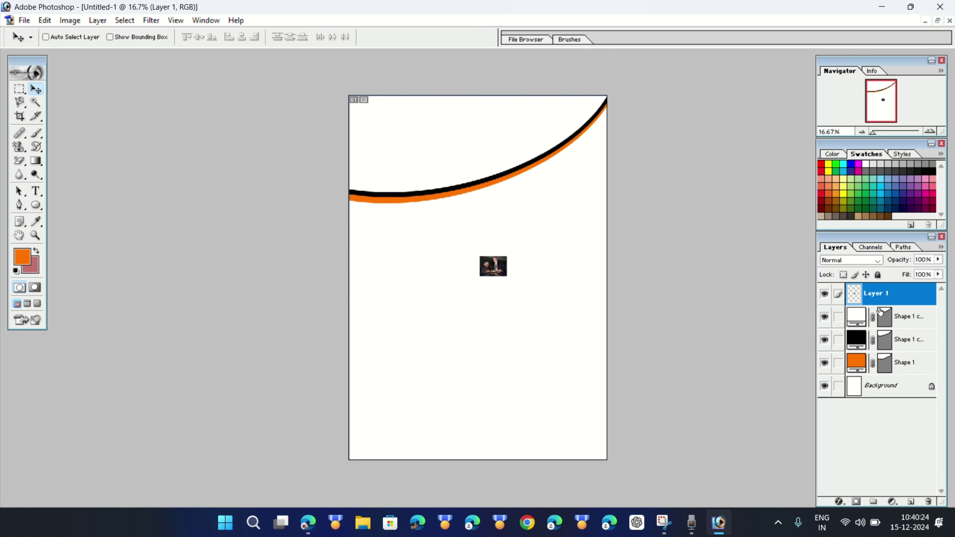
Step: Scale the photo layer proportionally to about 914.1%, placing it at about X 1325.4 px, Y 1597.1 px
key("ctrl+t")
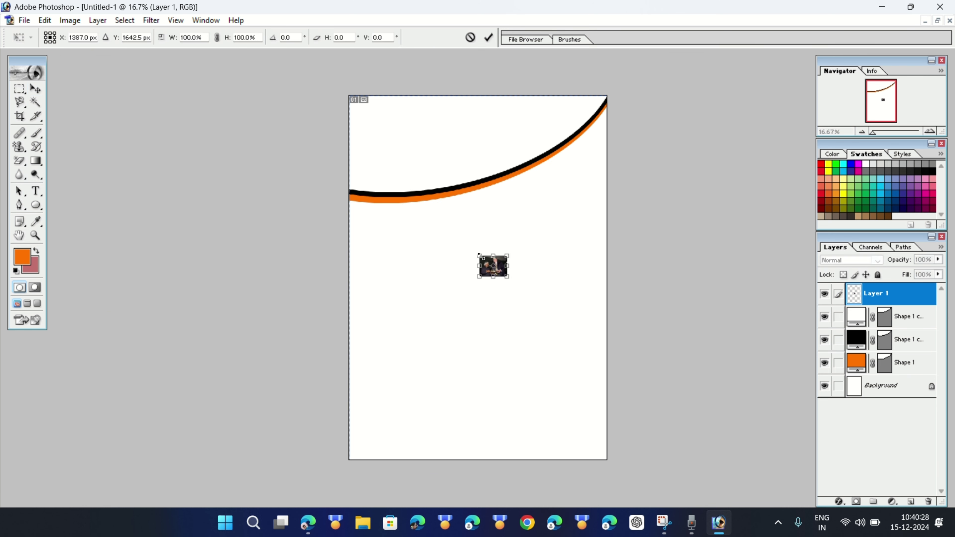
left_click_drag(479, 255, 364, 170)
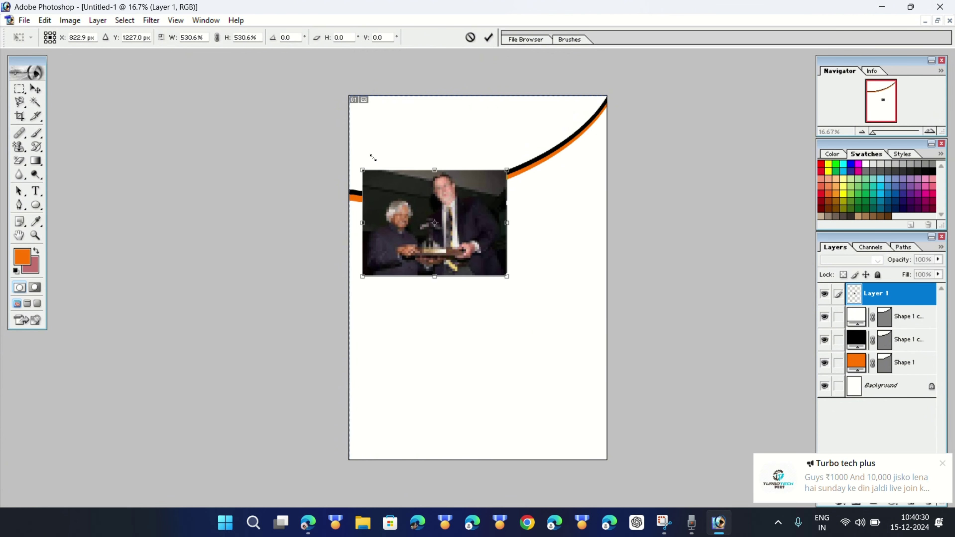
left_click(943, 464)
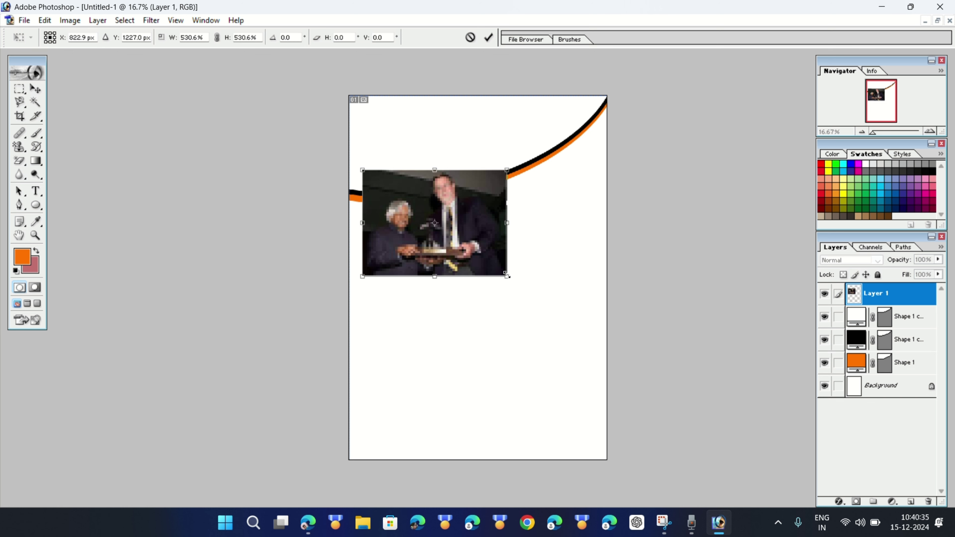
left_click_drag(507, 276, 603, 361)
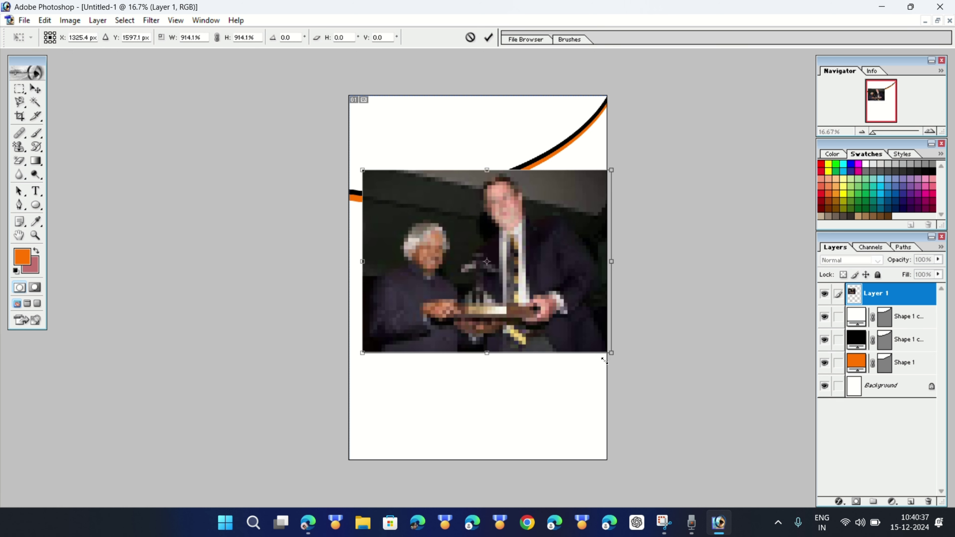
key("Return")
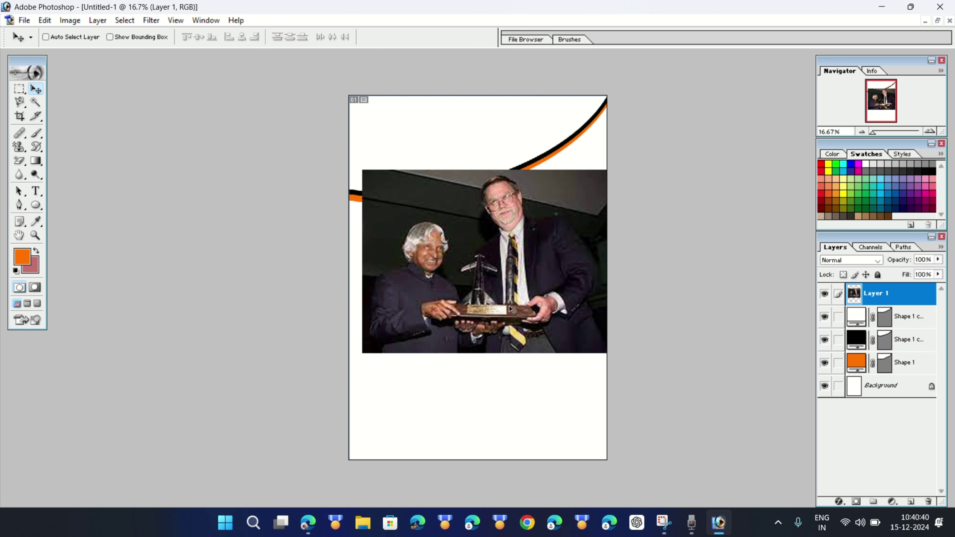
Step: Enlarge the photo to span the full page width and move it up to cover the curved header
mouse_move(511, 296)
left_mouse_down()
mouse_move(505, 168)
mouse_move(516, 279)
left_mouse_up()
key("ctrl+t")
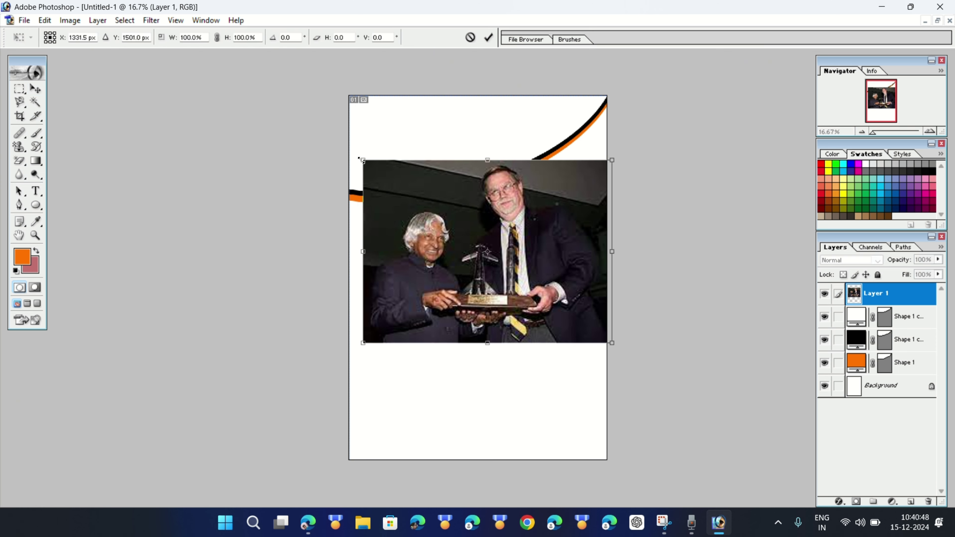
left_click_drag(361, 160, 326, 133)
key("Return")
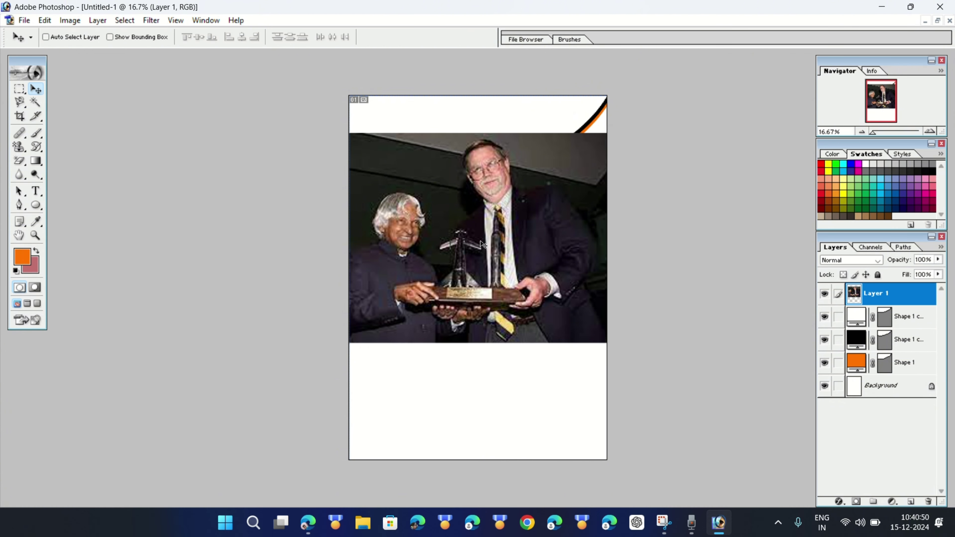
left_click_drag(481, 258, 484, 213)
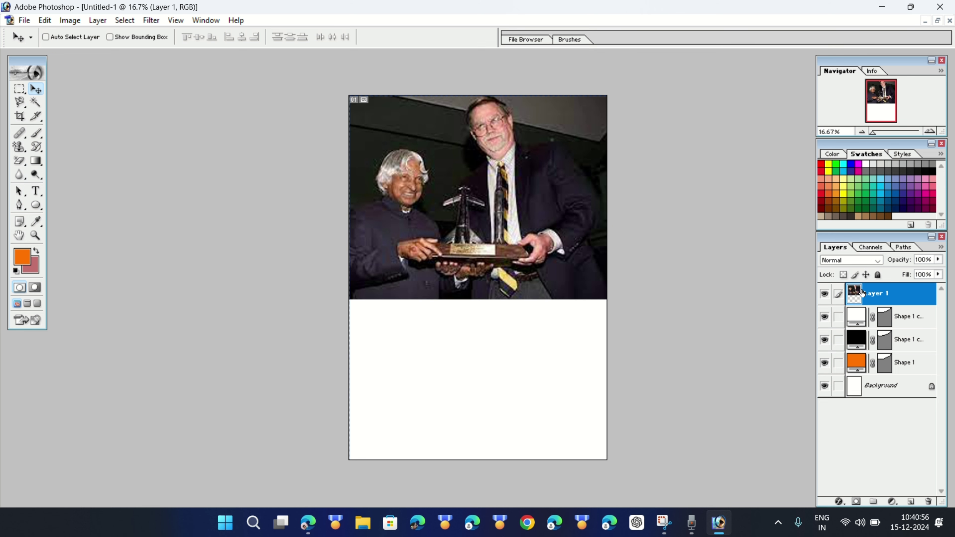
Step: Clip the photo to the white ellipse layer and shift it slightly up and left within the curved header
left_click(878, 306, "alt")
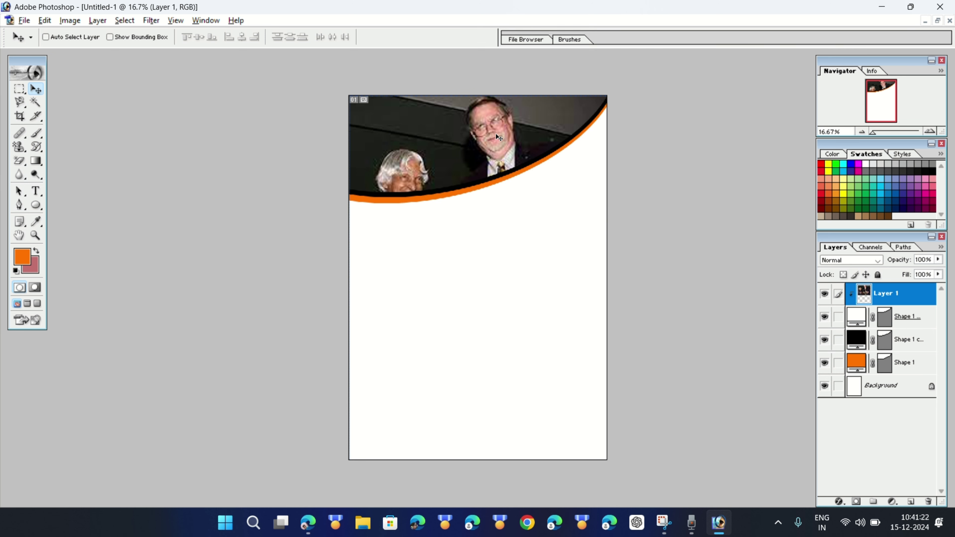
mouse_move(496, 133)
left_mouse_down()
mouse_move(471, 117)
mouse_move(488, 119)
mouse_move(489, 138)
mouse_move(488, 125)
left_mouse_up()
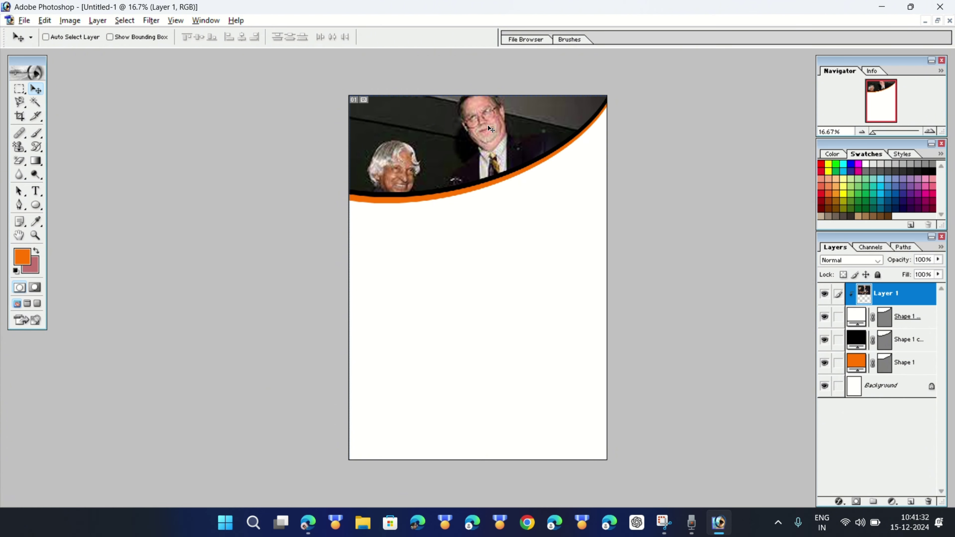